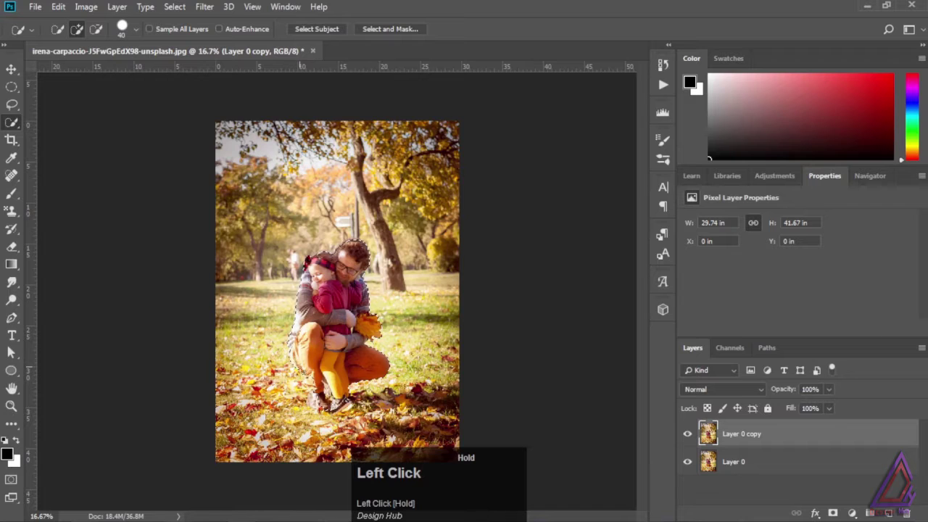
Refine the Quick Selection edge around the father's and daughter's heads and shoulders, removing spilled background from the selection.
left_click_drag(300, 366, 308, 384)
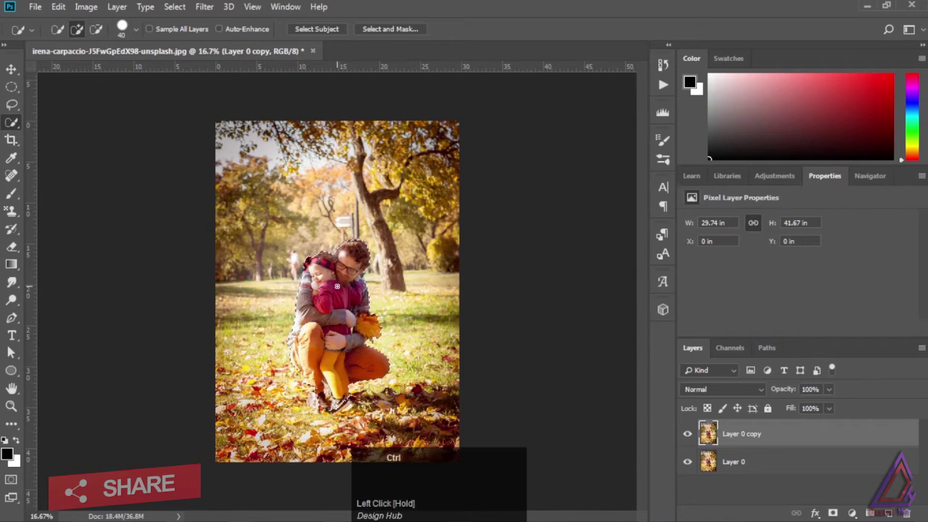
key("ctrl+=")
key("ctrl+=")
key("ctrl+=")
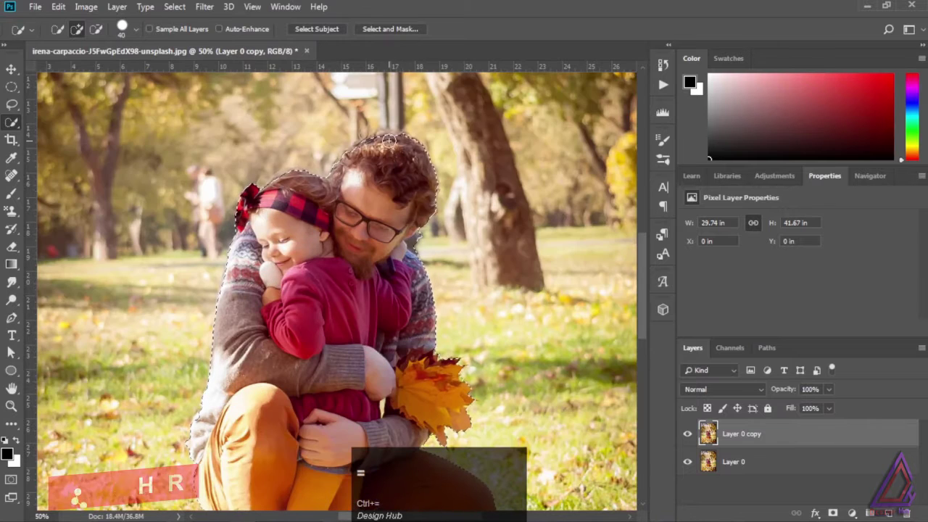
mouse_move(389, 140)
left_mouse_down()
mouse_move(397, 141)
mouse_move(353, 152)
mouse_move(337, 169)
left_mouse_up()
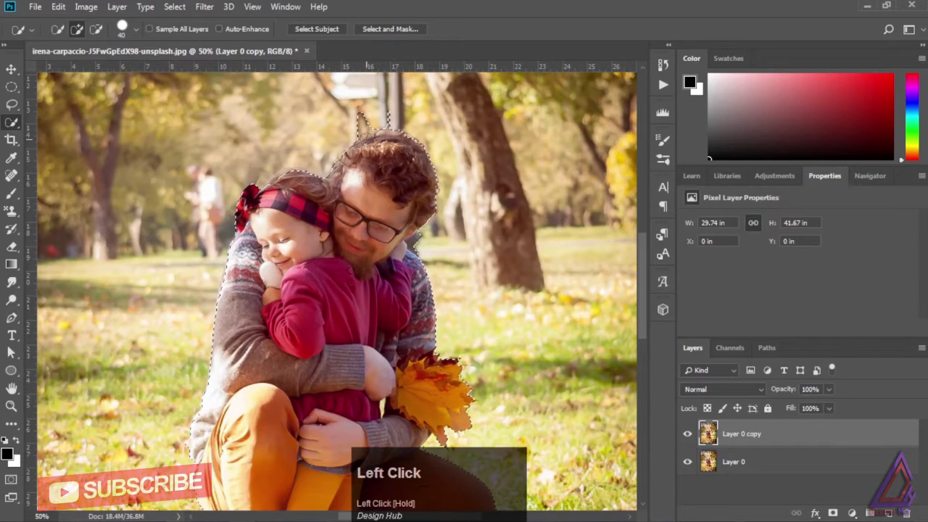
left_click_drag(359, 118, 362, 125)
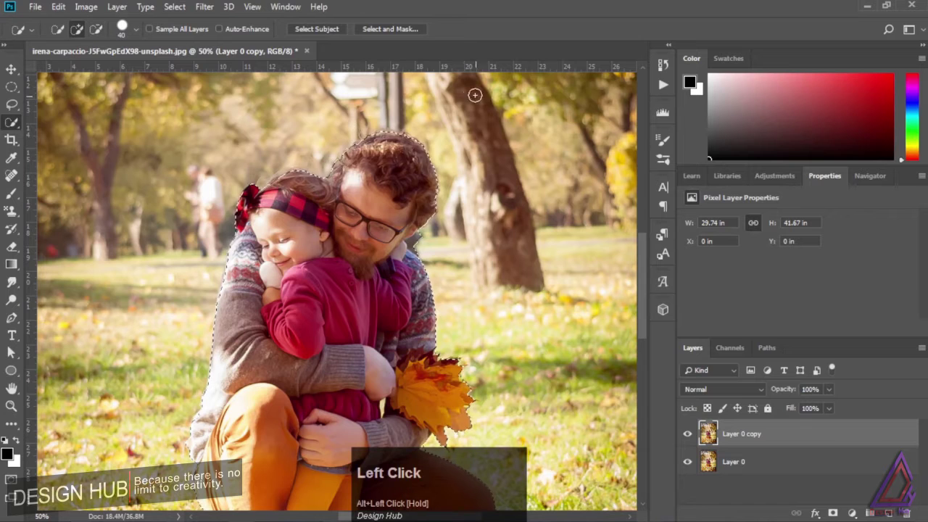
mouse_move(295, 174)
left_mouse_down()
mouse_move(267, 187)
mouse_move(272, 170)
mouse_move(260, 183)
mouse_move(286, 166)
left_mouse_up()
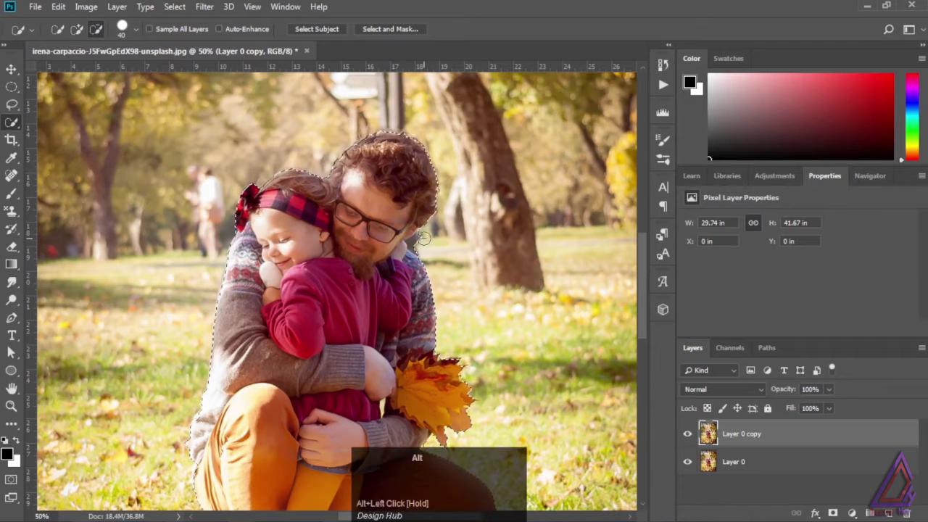
mouse_move(422, 244)
left_mouse_down()
mouse_move(365, 191)
mouse_move(358, 168)
left_mouse_up()
Refine the selection around the pair's legs and shoes so that both shoes are included in its outline.
key("space")
left_click_drag(362, 253, 368, 153)
mouse_move(258, 370)
left_mouse_down()
mouse_move(248, 404)
mouse_move(265, 407)
mouse_move(272, 395)
left_mouse_up()
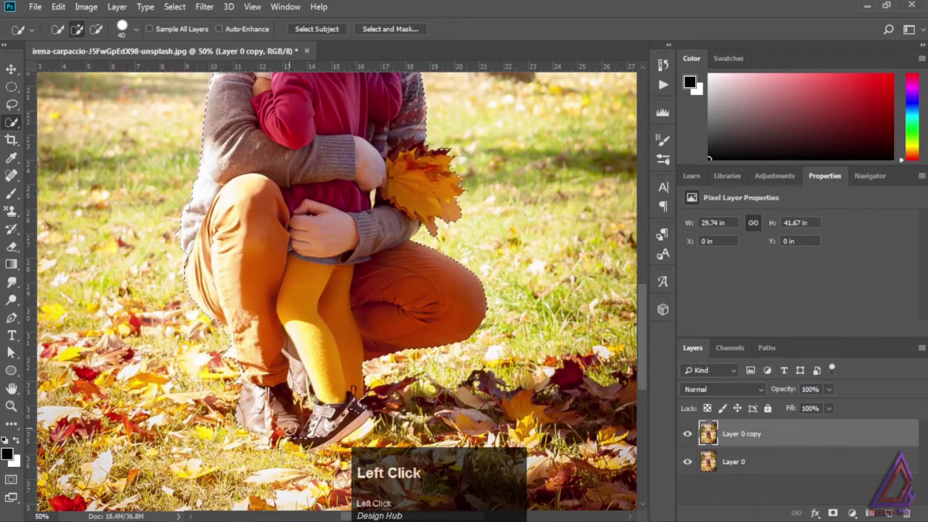
left_click_drag(354, 407, 355, 417)
left_click_drag(303, 436, 305, 436)
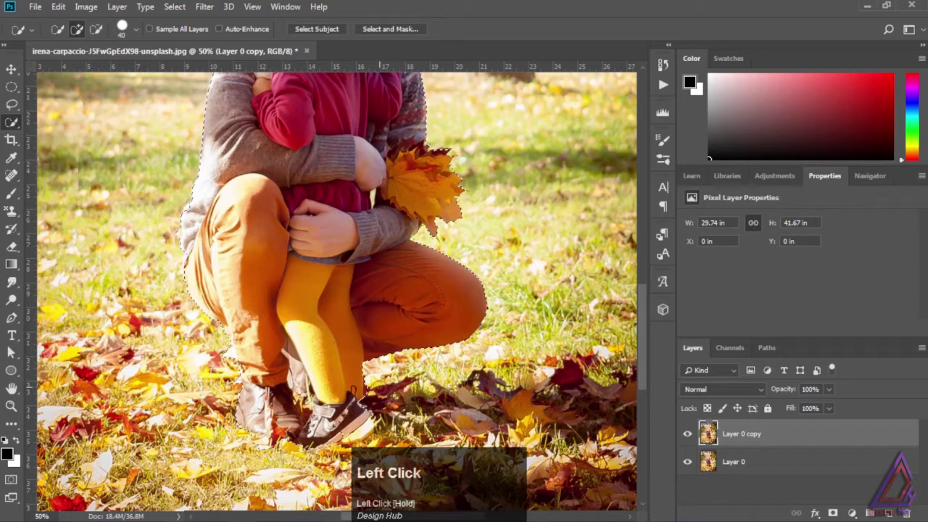
left_click_drag(376, 386, 357, 368)
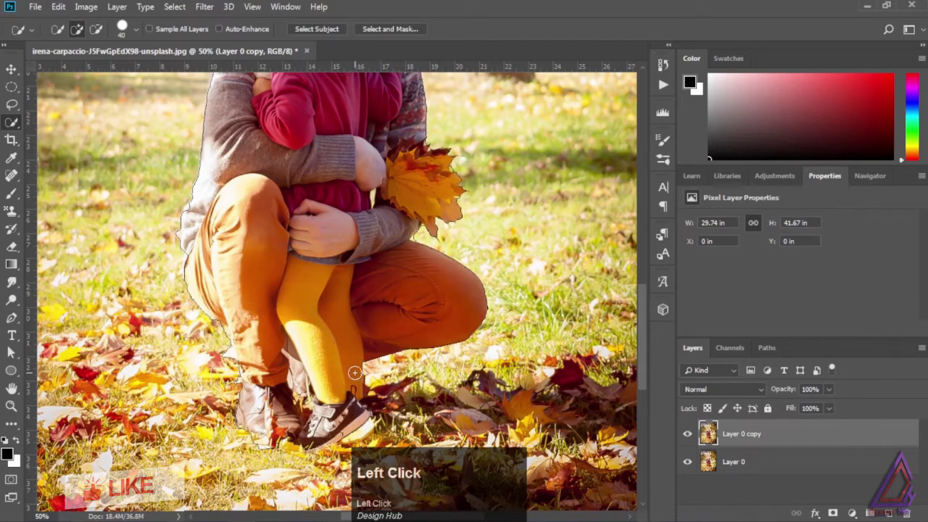
left_click_drag(222, 326, 225, 356)
Mask Layer 0 copy with the selection and inspect the cutout with Layer 0 temporarily hidden.
left_click(833, 512)
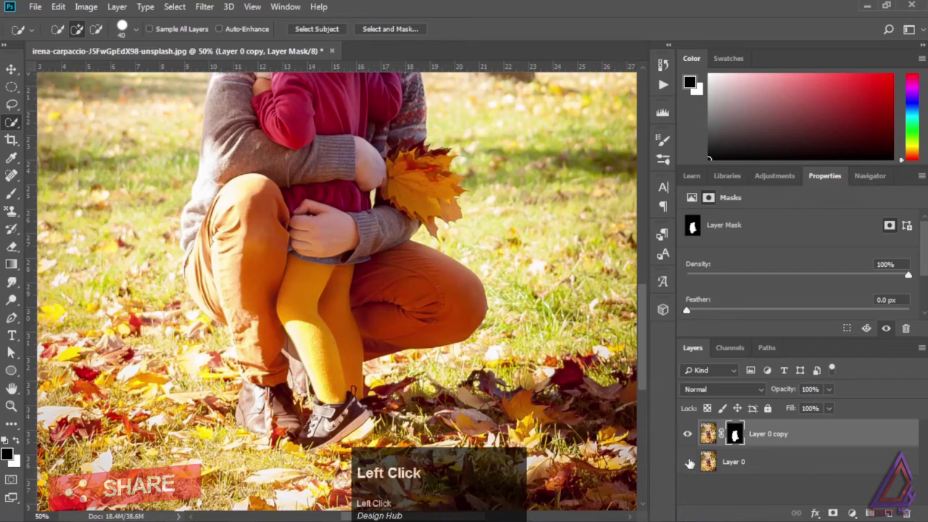
left_click(687, 461)
key("space")
mouse_move(510, 240)
left_mouse_down()
mouse_move(495, 375)
mouse_move(516, 178)
mouse_move(508, 180)
left_mouse_up()
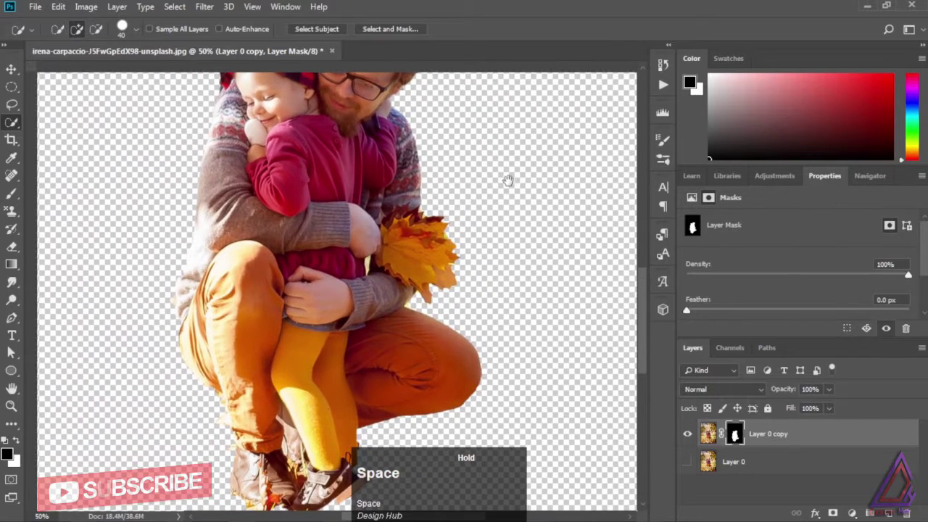
key("ctrl+0")
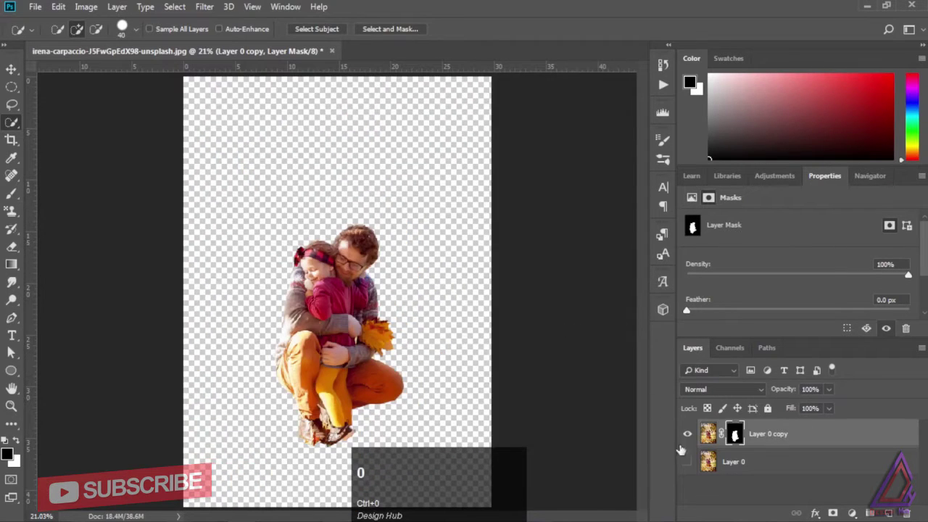
left_click(689, 462)
Load Layer 0 copy's mask as a selection, hide that layer, and expand the selection by 13 pixels with Layer 0 active.
left_click(734, 433, "ctrl")
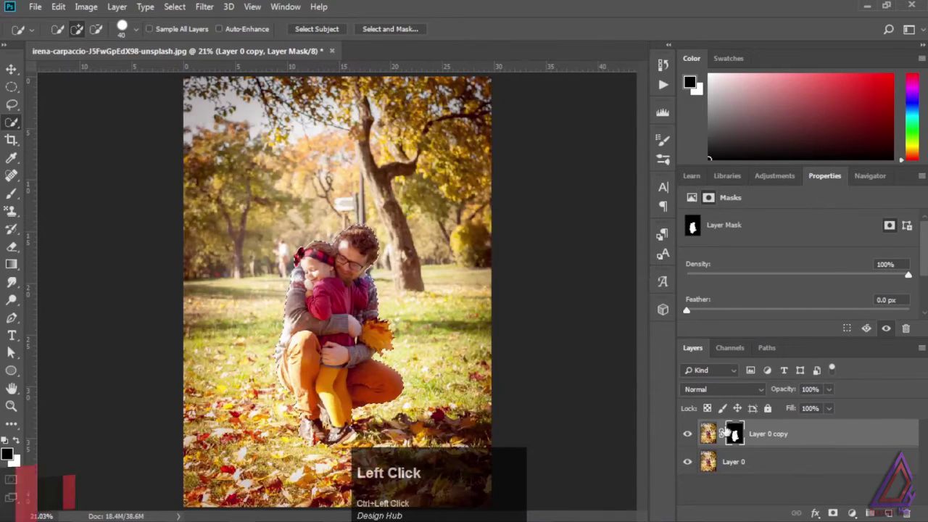
key("v")
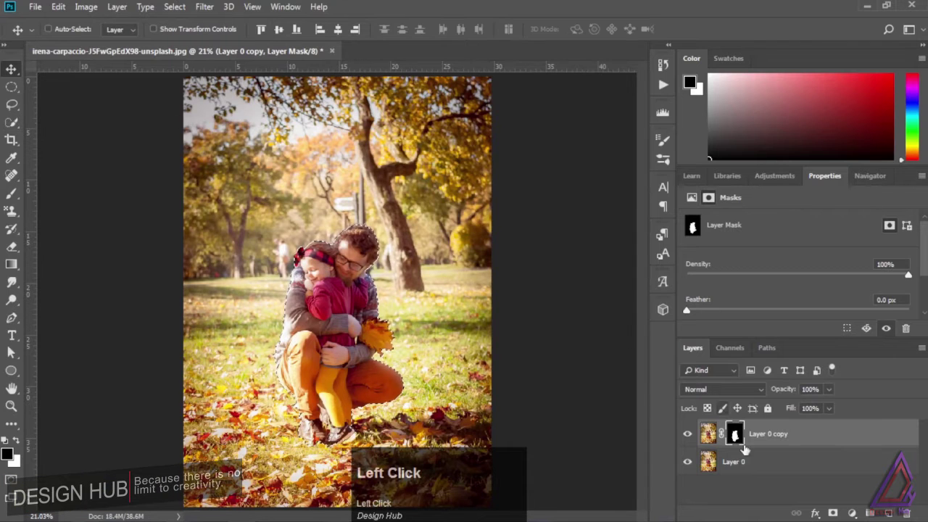
left_click(707, 464)
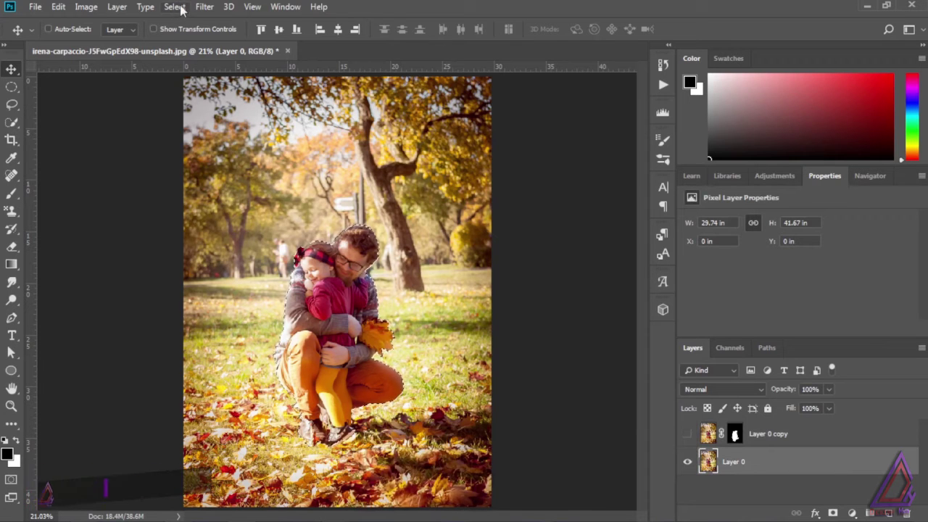
left_click(179, 9)
mouse_move(227, 208)
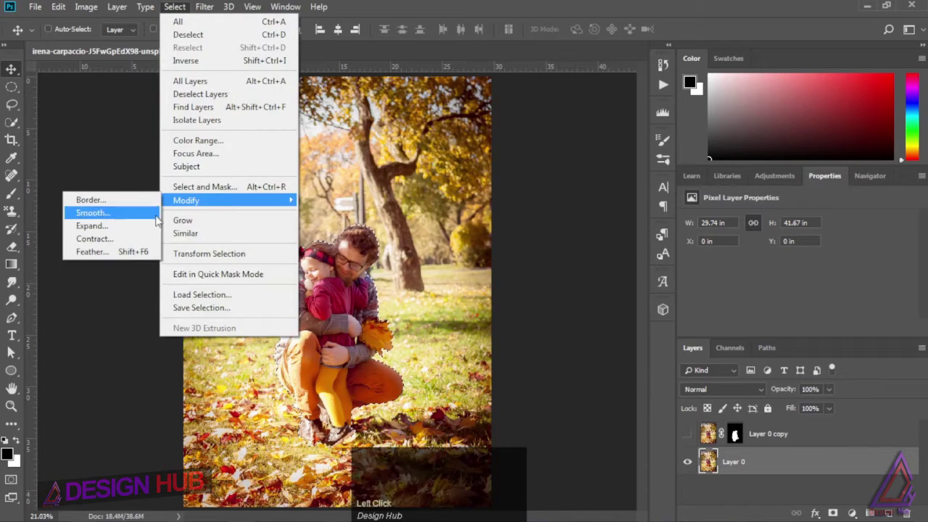
left_click(131, 226)
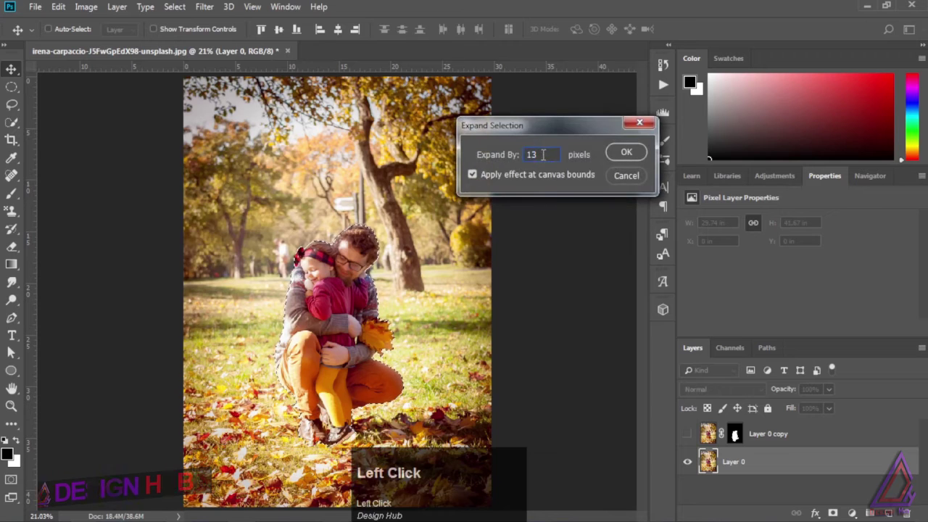
left_click(625, 153)
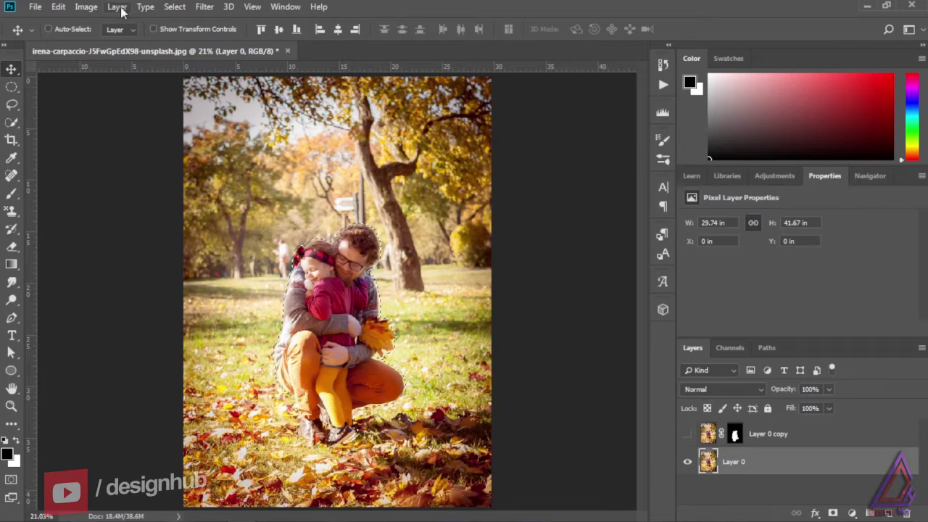
Remove the pair from Layer 0 with a Content-Aware fill using Color Adaptation, and clear the selection.
left_click(61, 8)
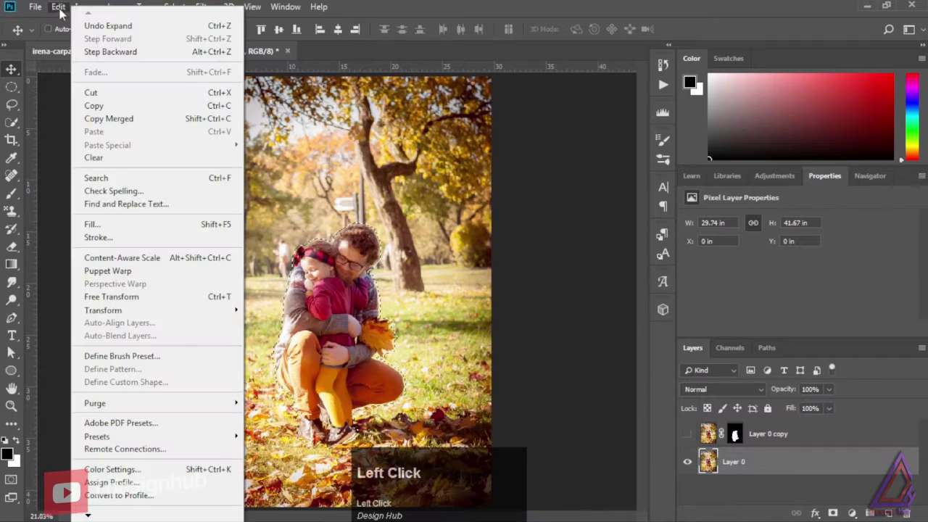
left_click(123, 223)
left_click(648, 122)
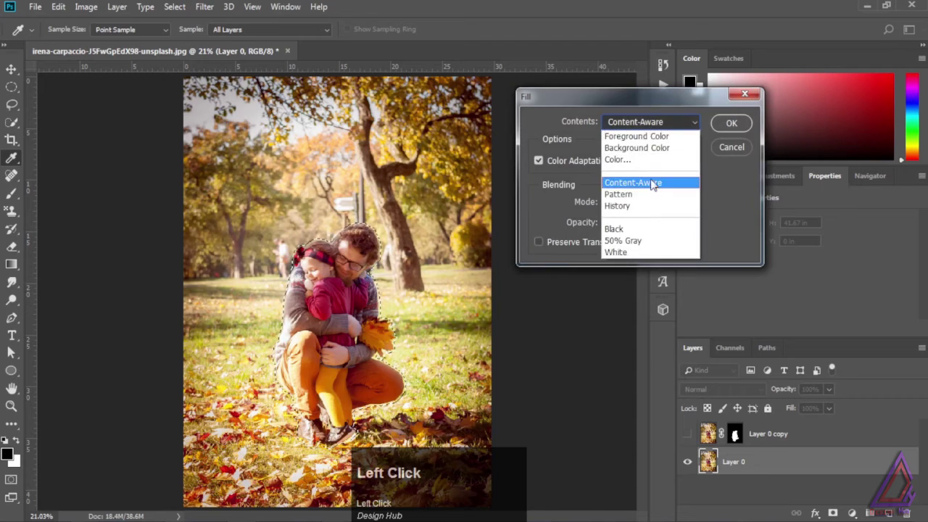
left_click(637, 181)
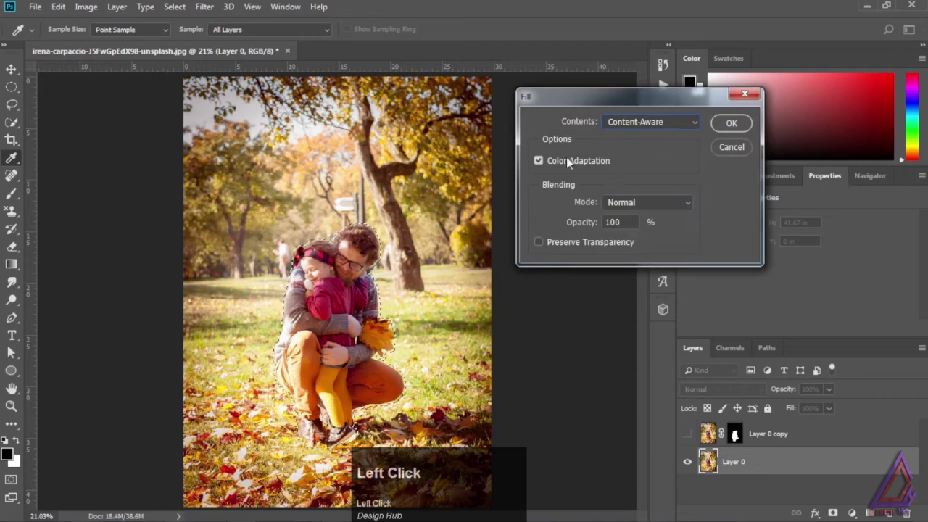
left_click(731, 123)
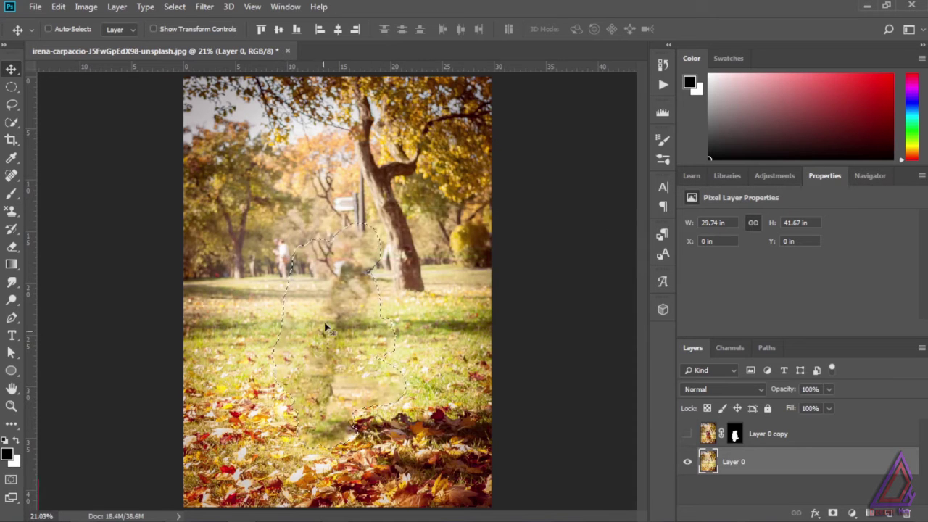
key("ctrl+d")
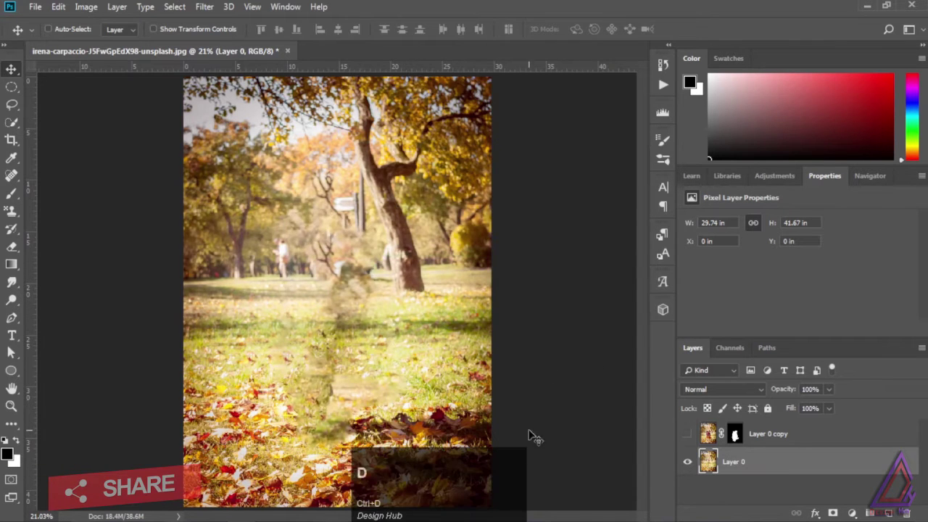
Show Layer 0 copy and refine its mask with Smooth 6, Contrast 6% and Shift Edge -20%.
left_click(687, 434)
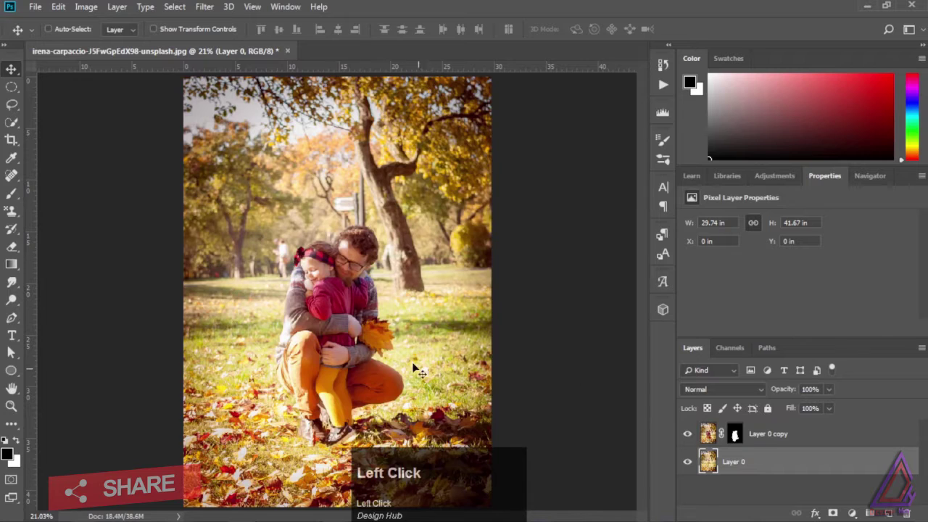
left_click(735, 433)
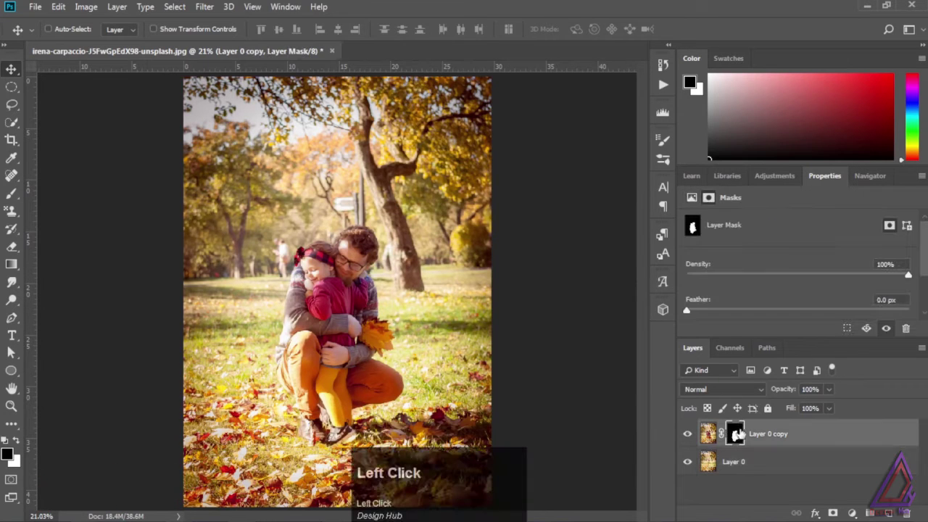
scroll(924, 319, "down", 2)
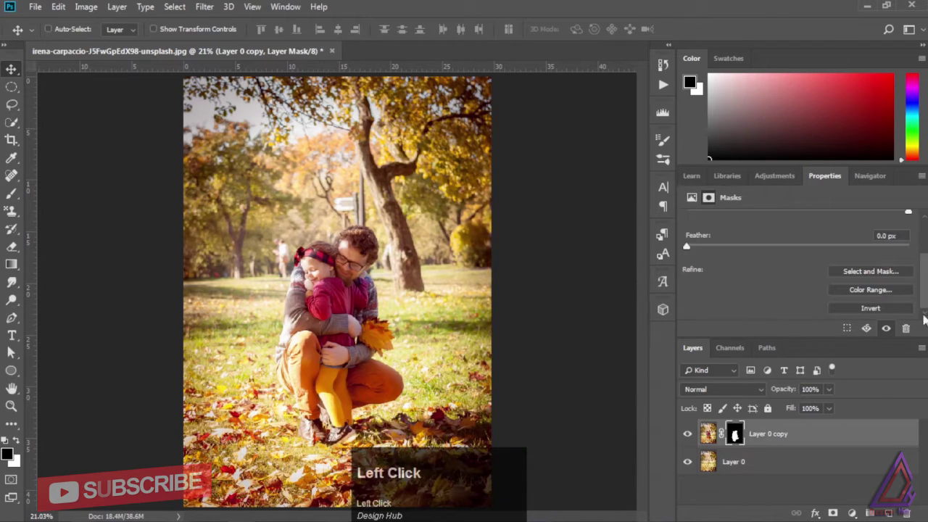
left_click(874, 272)
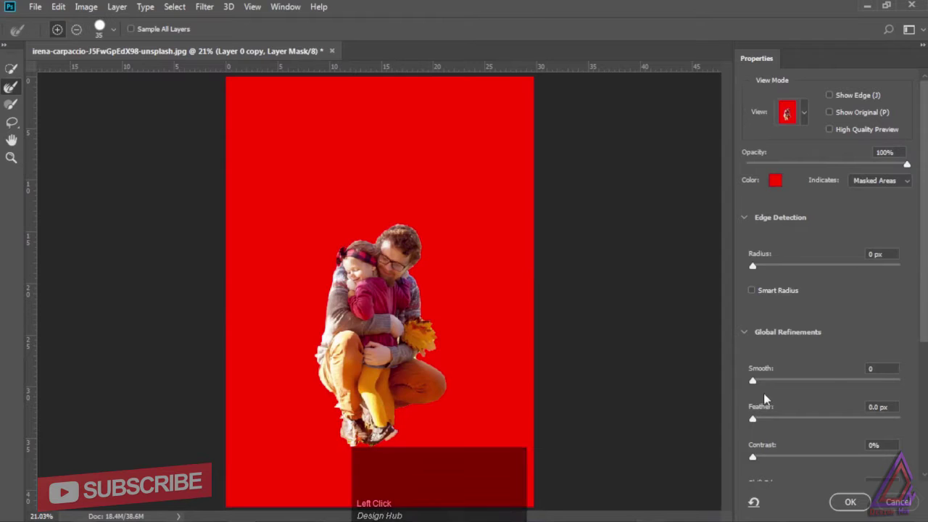
left_click_drag(753, 380, 761, 384)
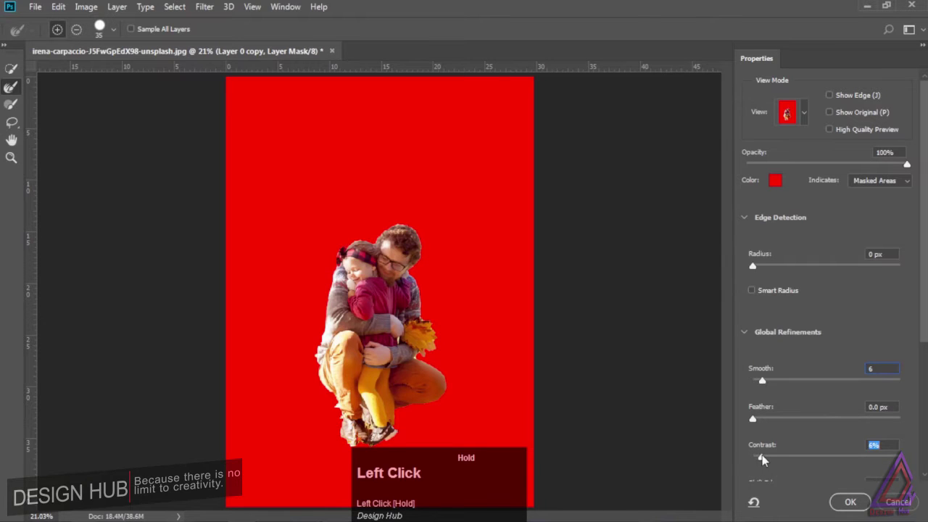
scroll(846, 425, "down", 2)
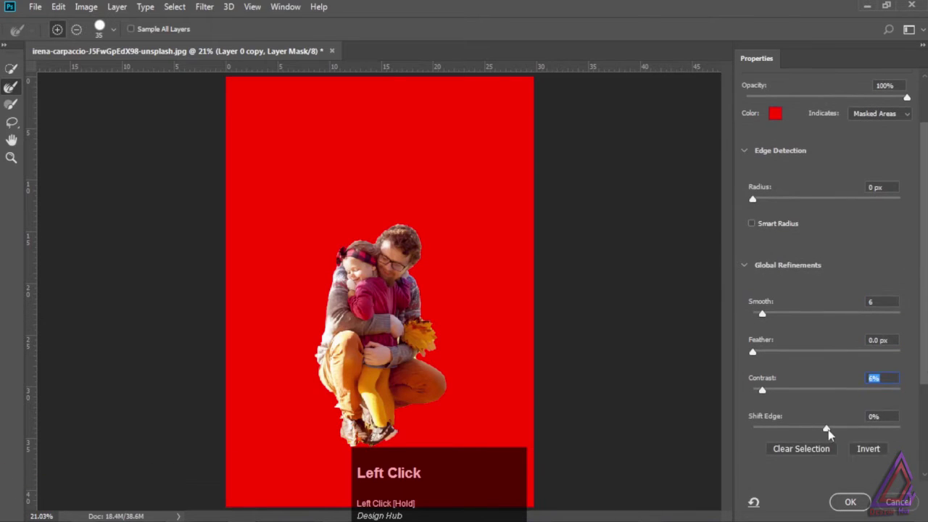
left_click_drag(821, 432, 813, 433)
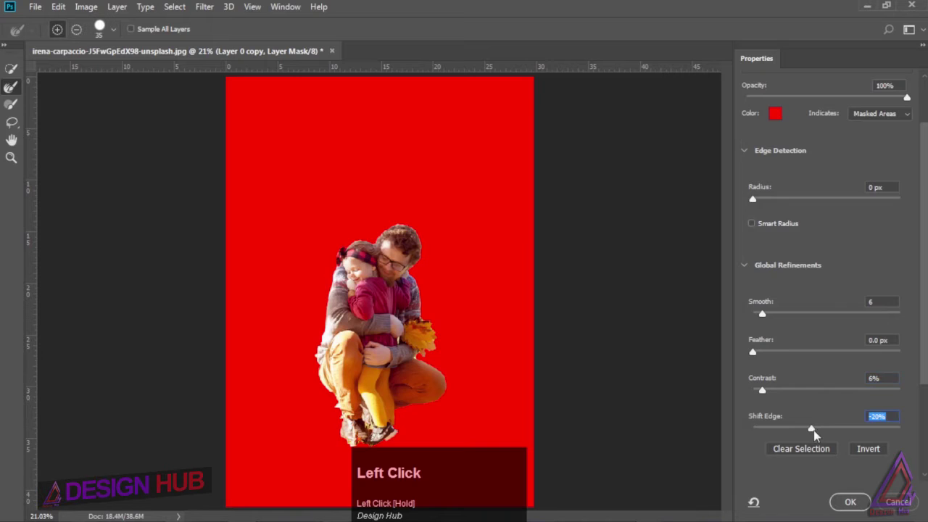
left_click(849, 503)
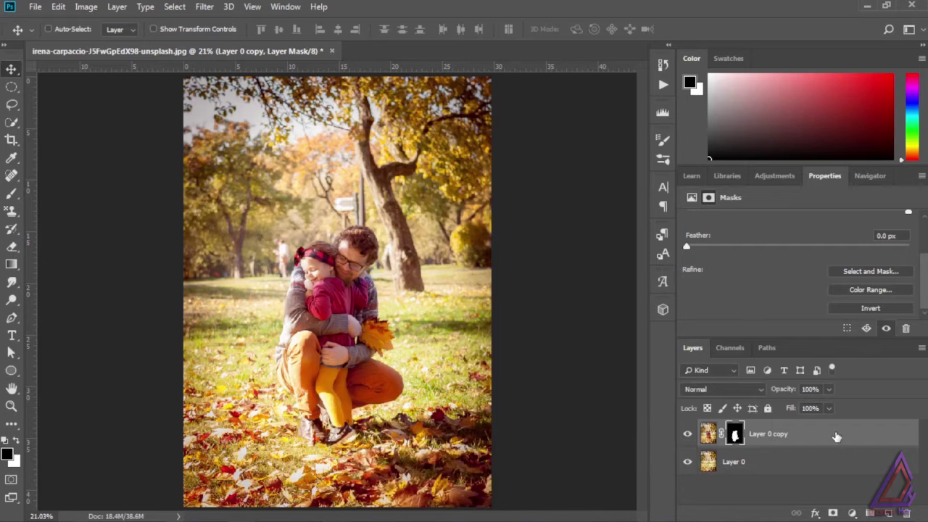
Convert the filled background, Layer 0, to a smart object.
right_click(836, 436)
left_click(793, 466)
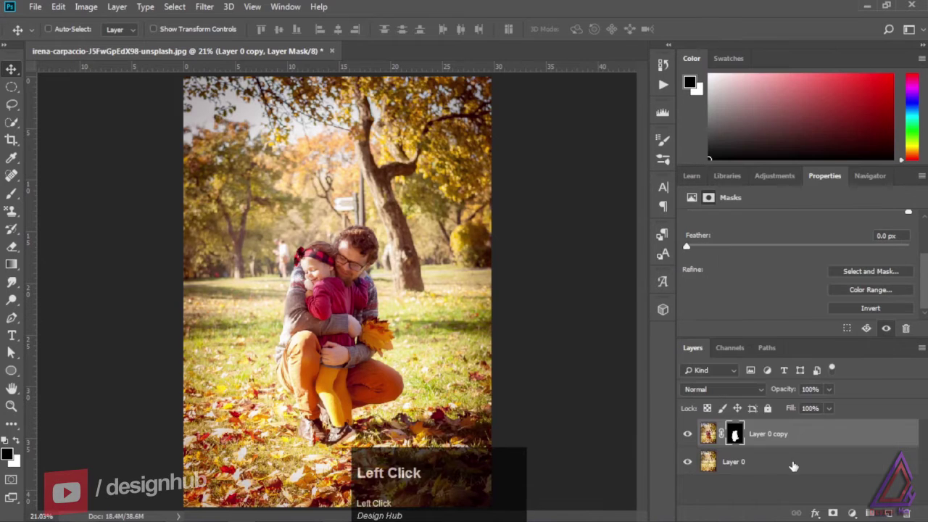
right_click(815, 463)
left_click(749, 170)
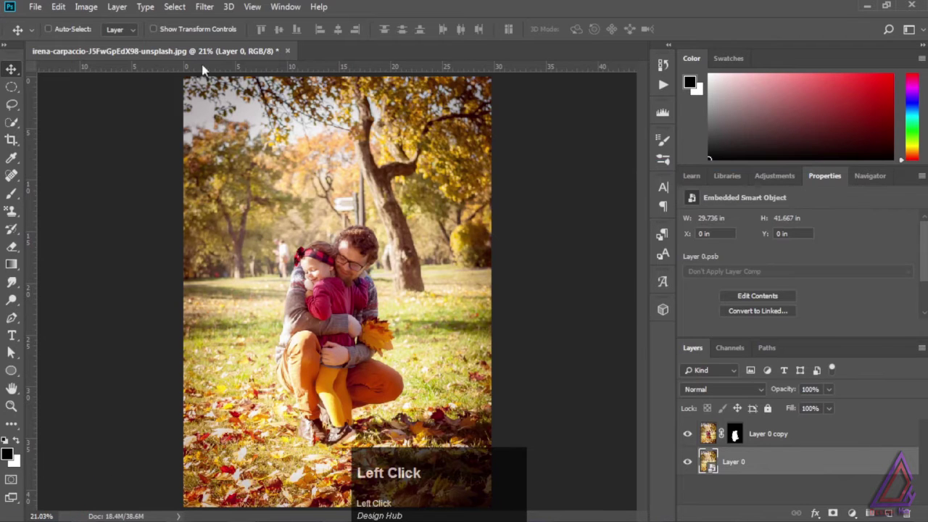
Start a Tilt-Shift blur on Layer 0, centring it below the pair's feet, with the upper transition at face level and lower focus line at the photo's bottom edge.
left_click(206, 6)
mouse_move(277, 178)
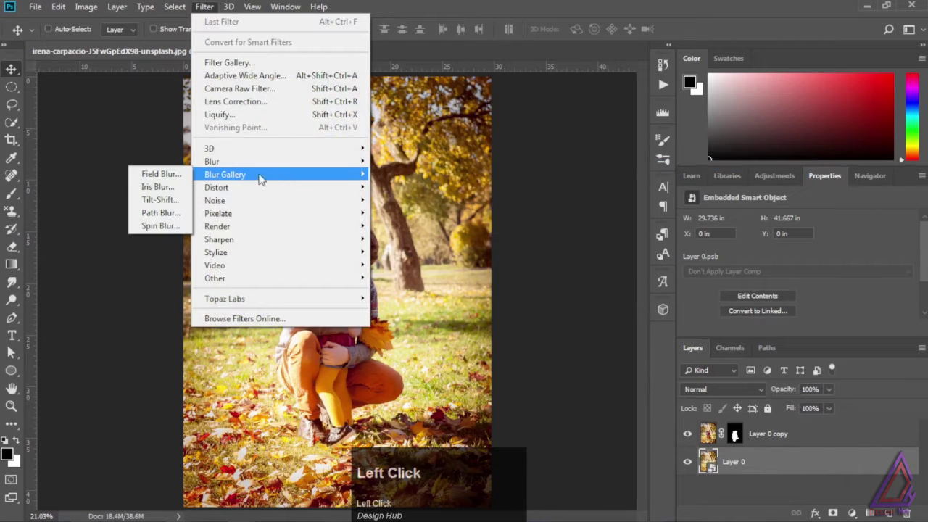
left_click(176, 201)
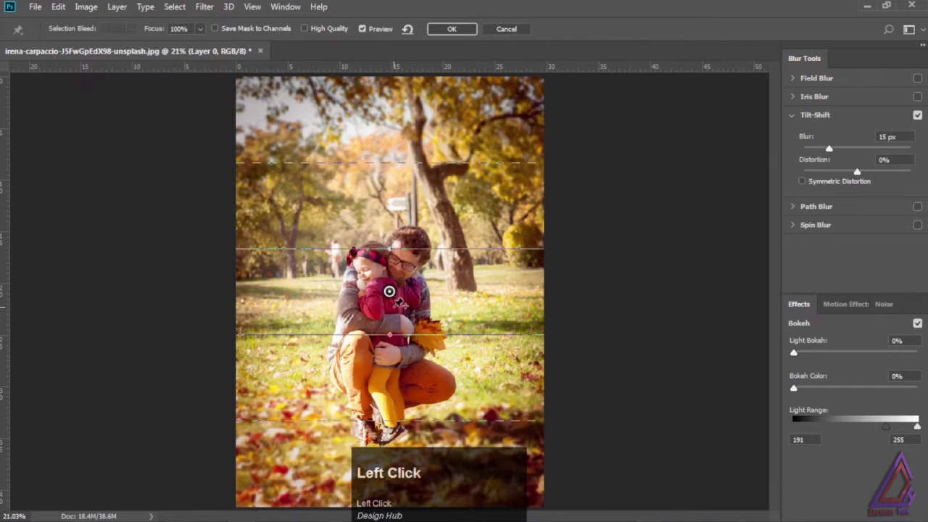
left_click_drag(389, 291, 396, 452)
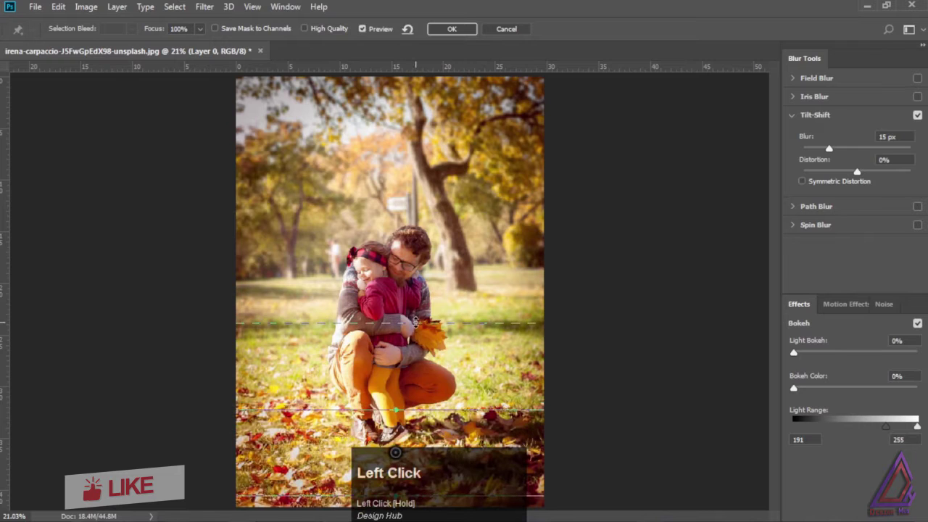
left_click_drag(418, 321, 416, 274)
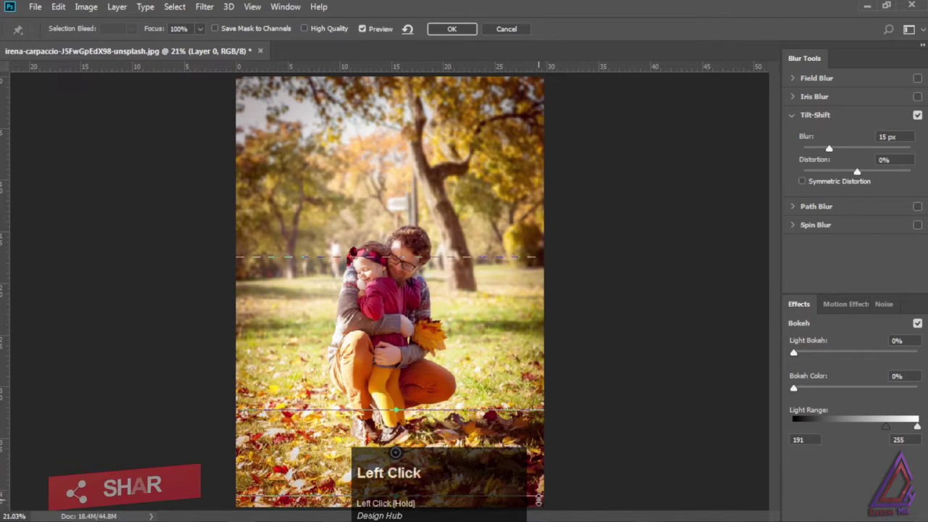
left_click_drag(537, 496, 537, 505)
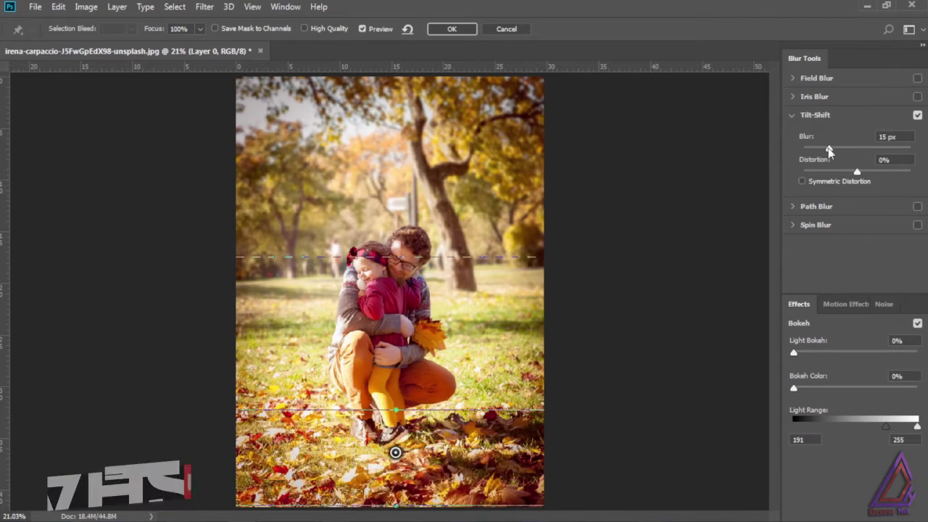
Set the Tilt-Shift blur to 102 px and distortion to 29%, with Symmetric Distortion enabled.
left_click_drag(829, 148, 864, 153)
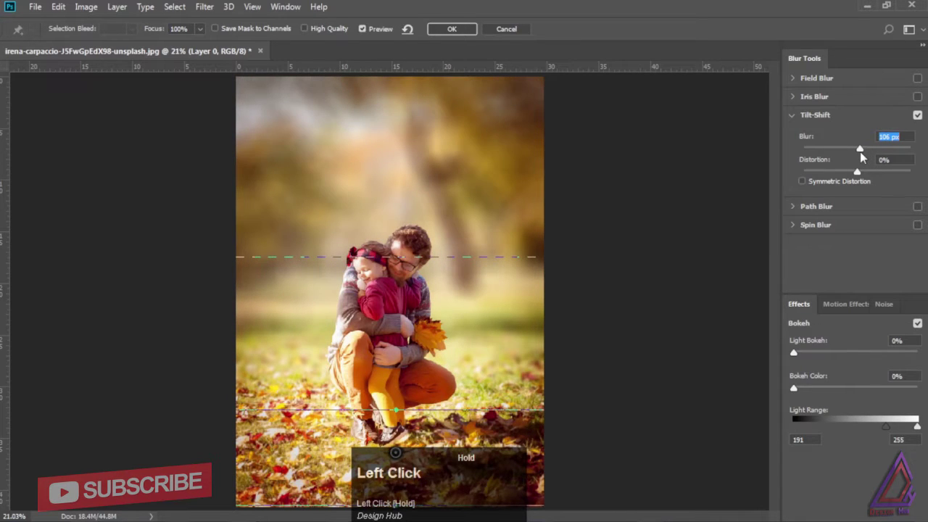
left_click_drag(856, 171, 864, 175)
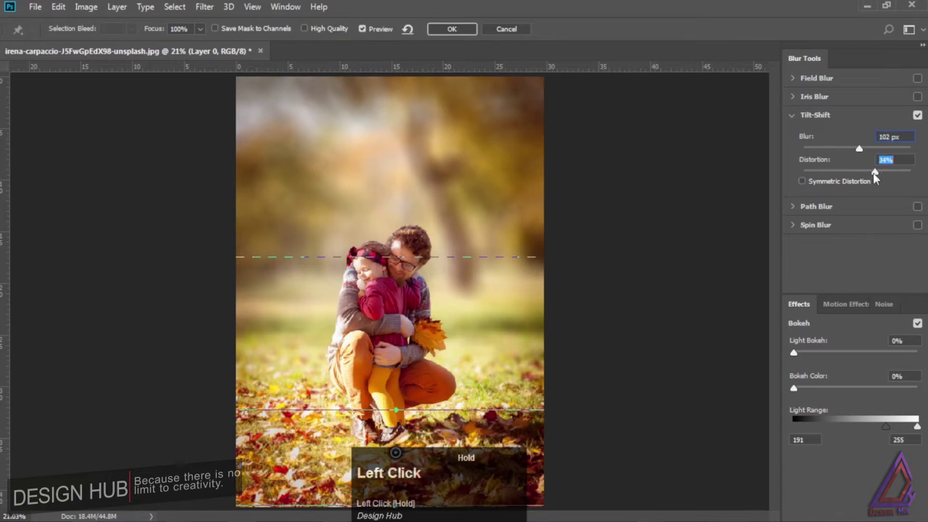
left_click_drag(874, 179, 872, 179)
left_click(809, 181)
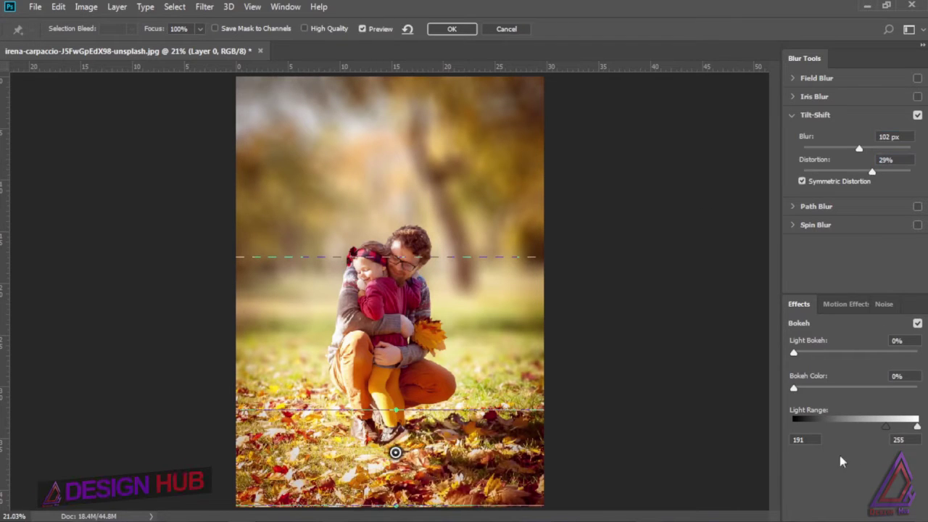
Set Light Bokeh to 43%, Bokeh Color to 17% and Light Range to 36–66, and apply the blur.
left_click(794, 353)
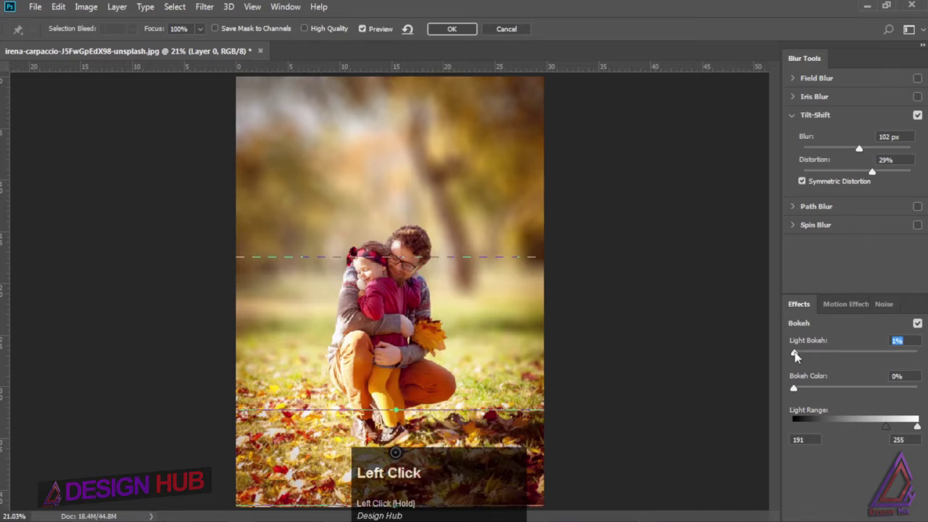
left_click_drag(796, 352, 846, 356)
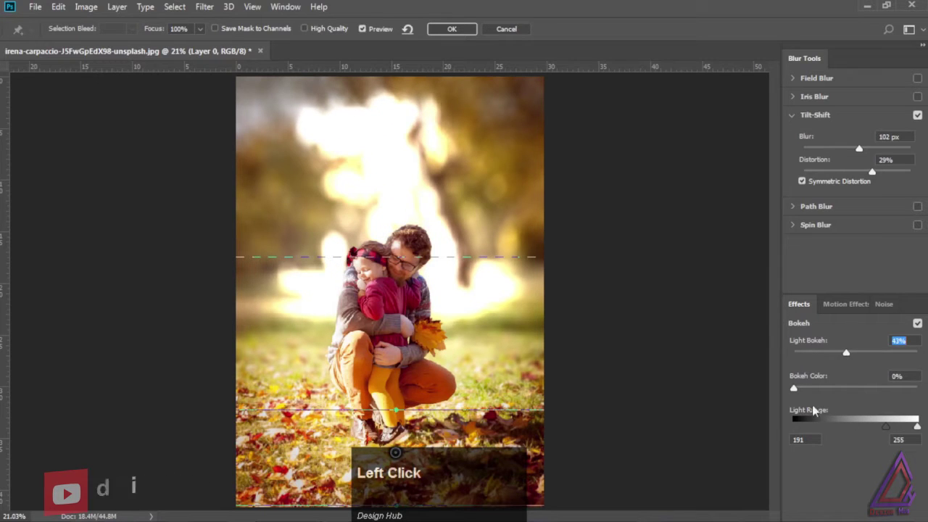
left_click(795, 391)
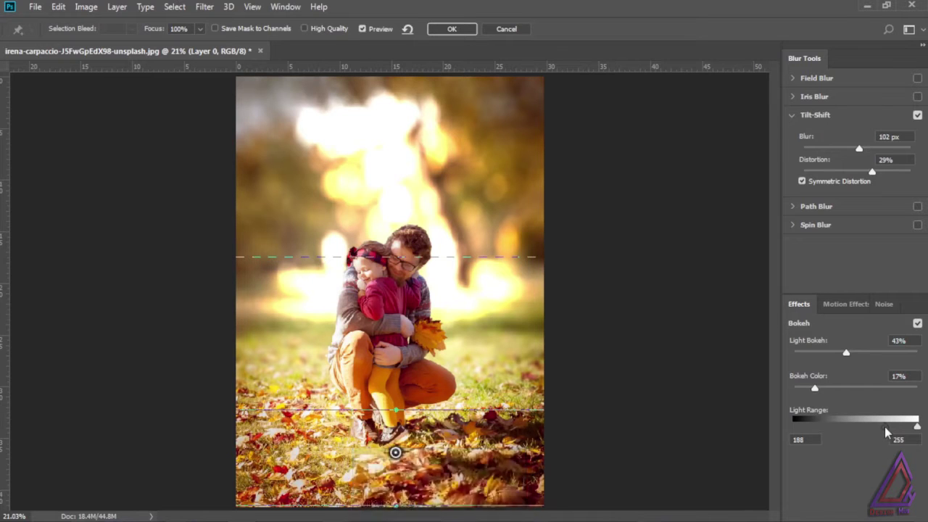
left_click_drag(886, 430, 809, 428)
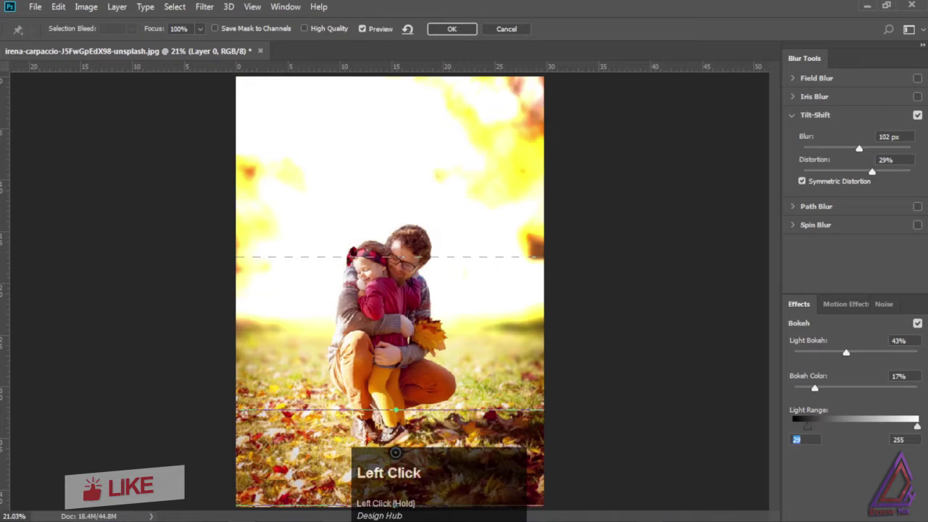
left_click_drag(891, 430, 826, 430)
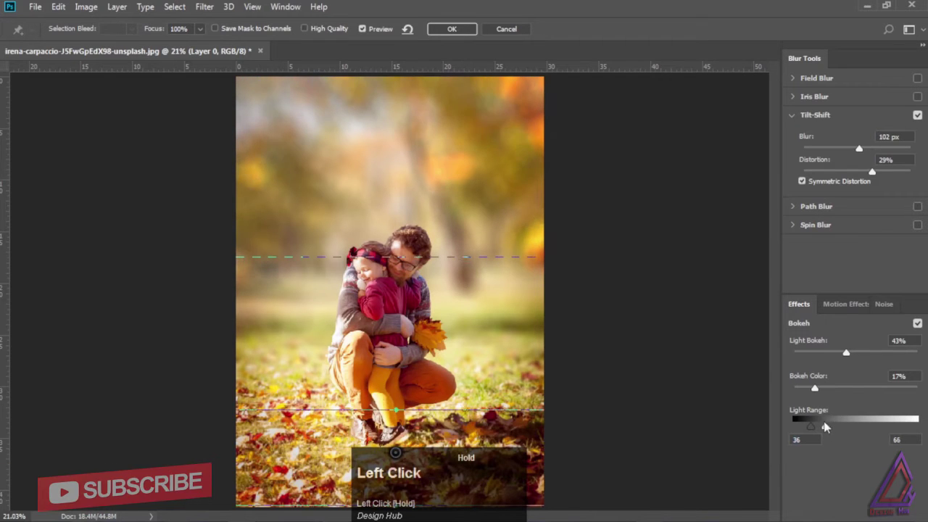
left_click(456, 29)
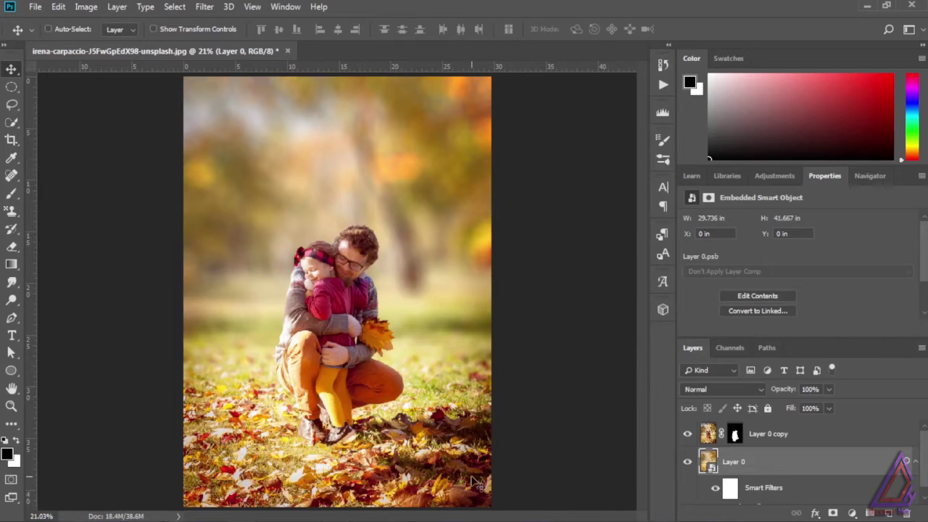
Add a Vibrance adjustment layer above Layer 0 copy with Vibrance +72 and Saturation -3.
left_click(839, 437)
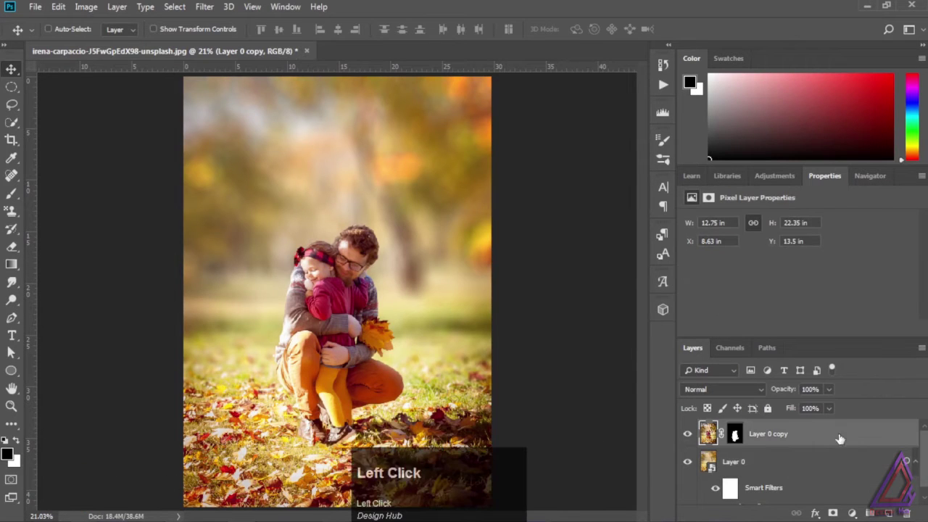
left_click(853, 512)
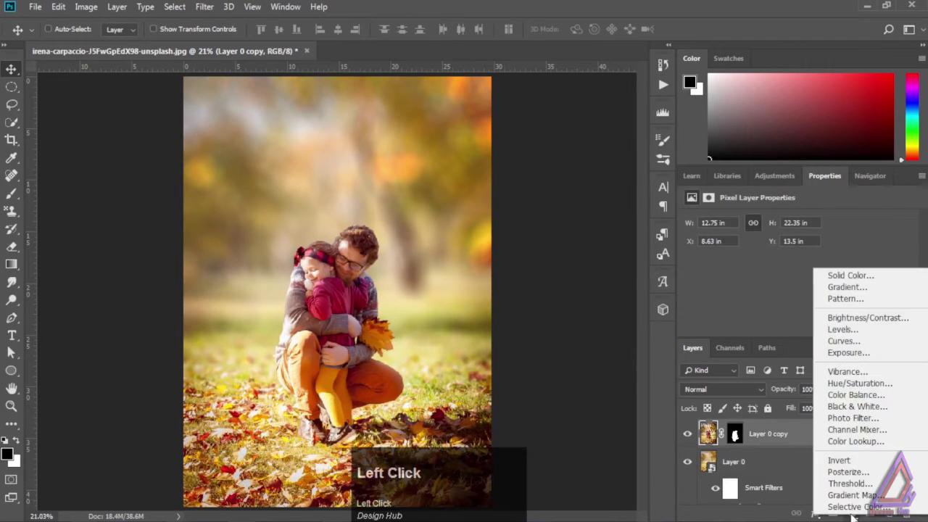
left_click(864, 370)
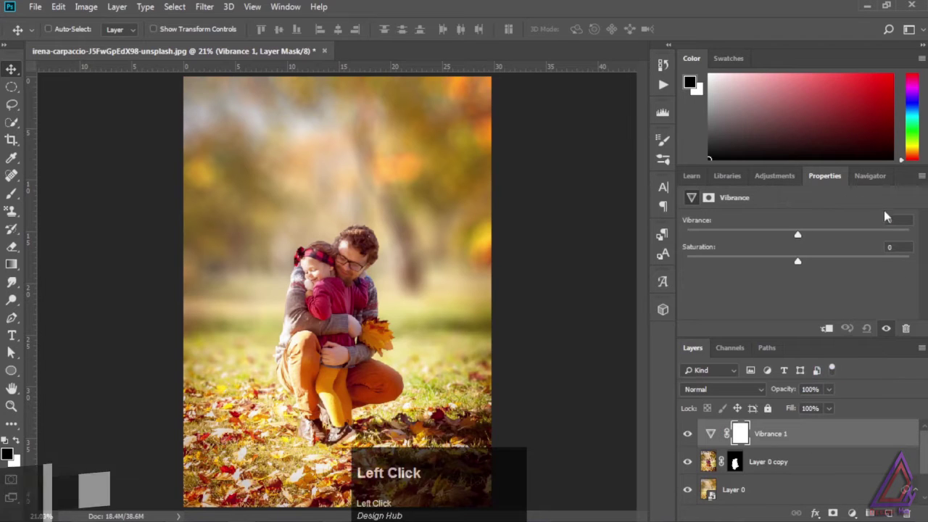
left_click_drag(895, 220, 877, 204)
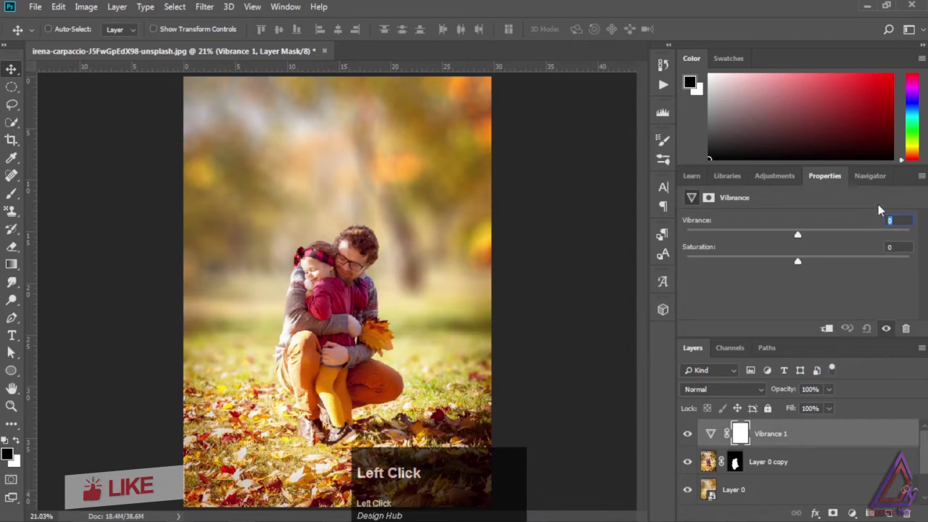
type("72")
left_click(896, 246)
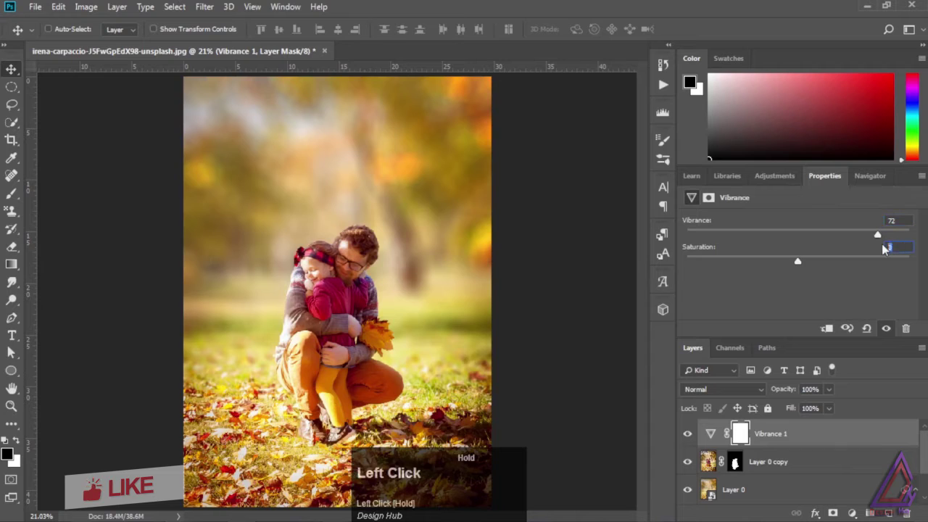
type("-3")
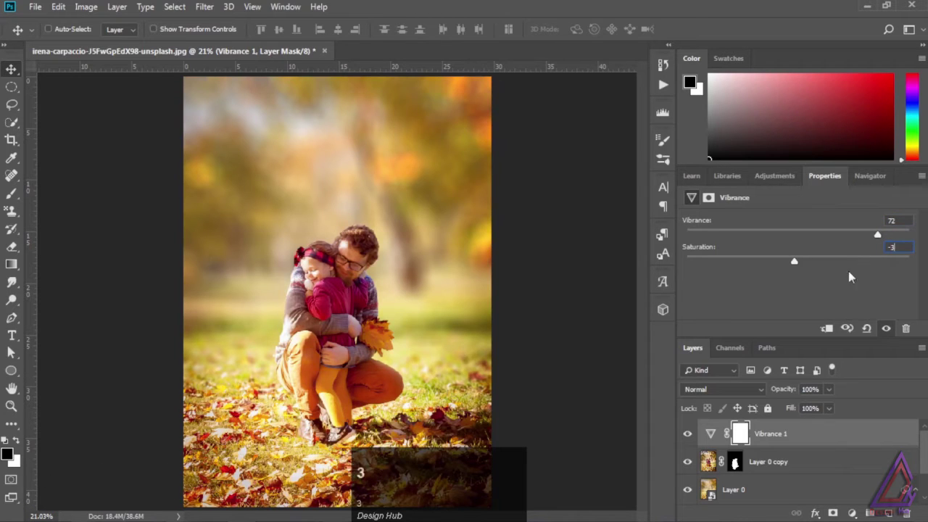
left_click(830, 294)
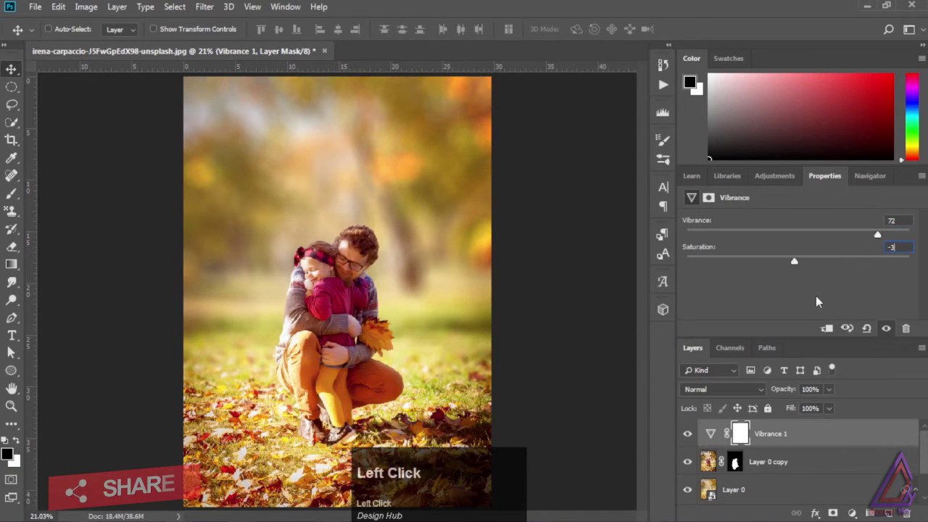
Add a Levels adjustment layer above Vibrance 1, with input midtones at 0.77 and input highlights at 231.
left_click(727, 441)
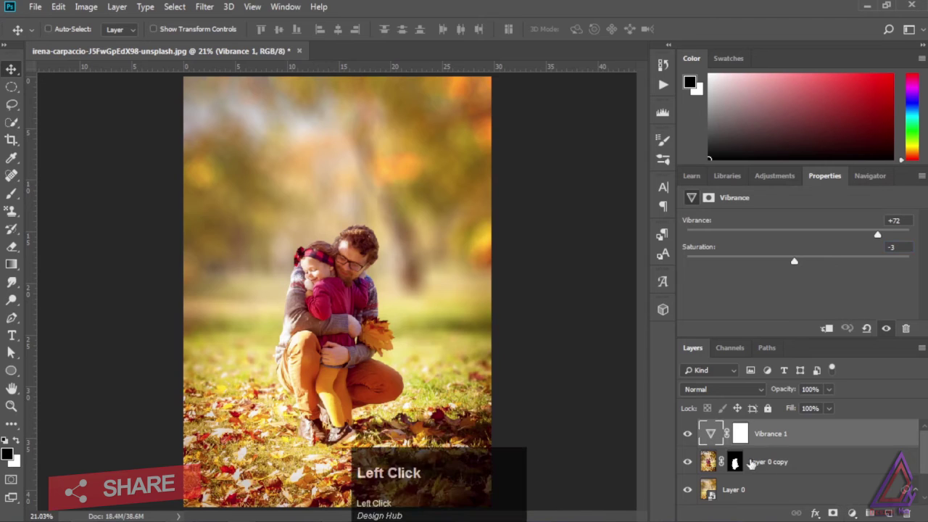
left_click(849, 512)
left_click(841, 331)
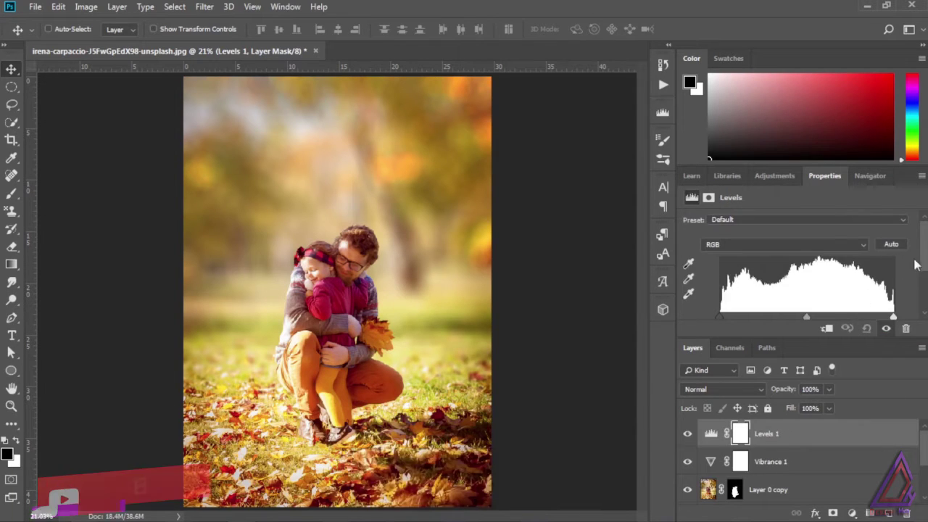
left_click_drag(923, 254, 924, 280)
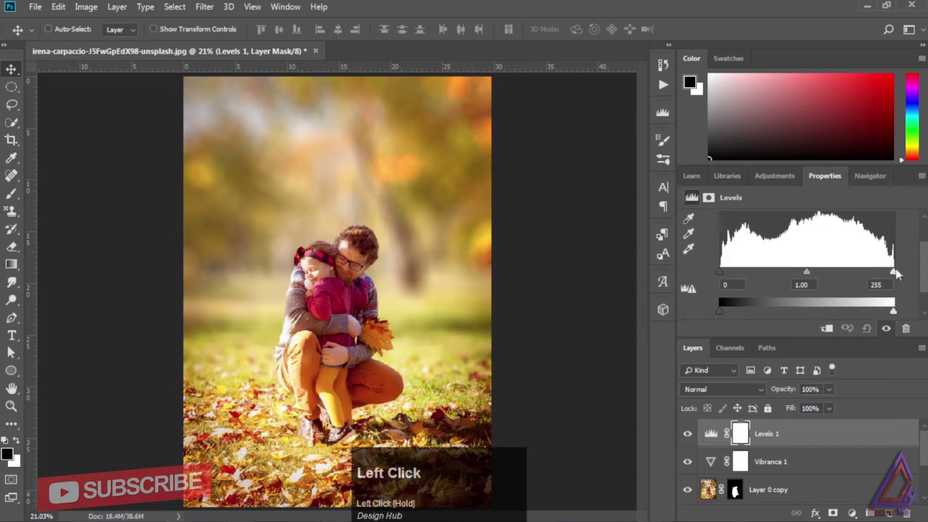
left_click_drag(806, 271, 824, 271)
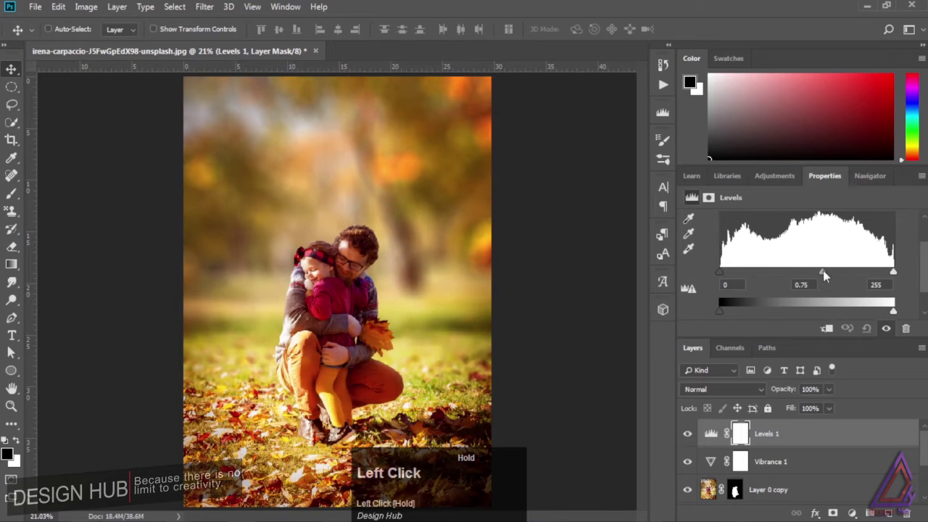
left_click_drag(825, 271, 821, 271)
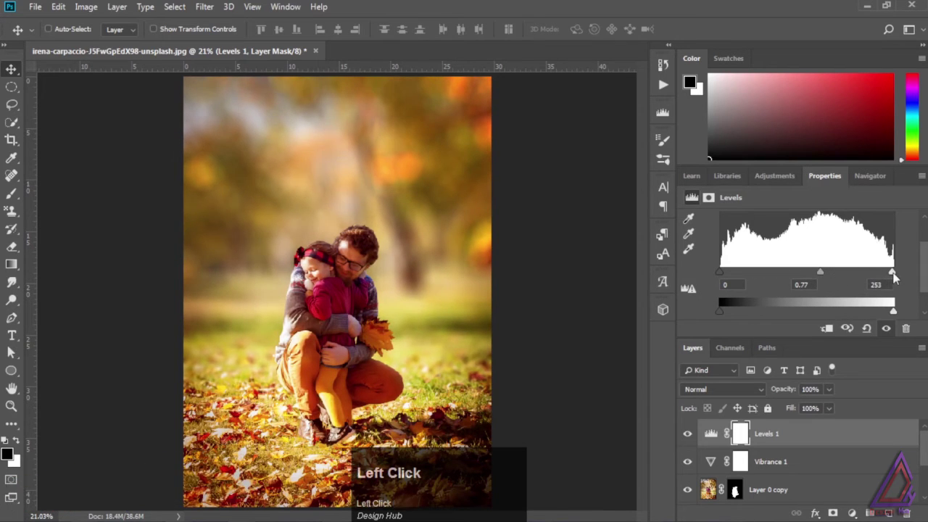
left_click_drag(889, 276, 877, 274)
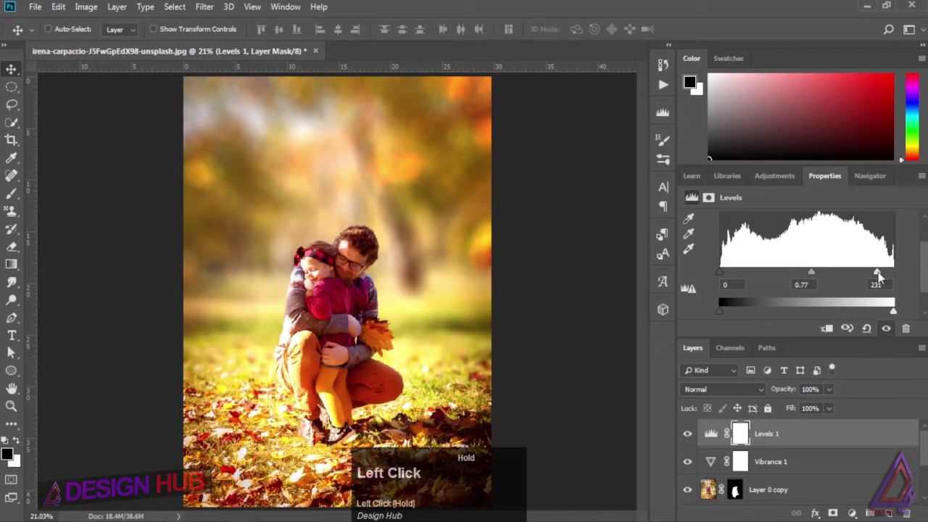
Set the Levels adjustment's output levels to 12 and 233.
left_click_drag(896, 313, 872, 281)
scroll(887, 290, "down", 1)
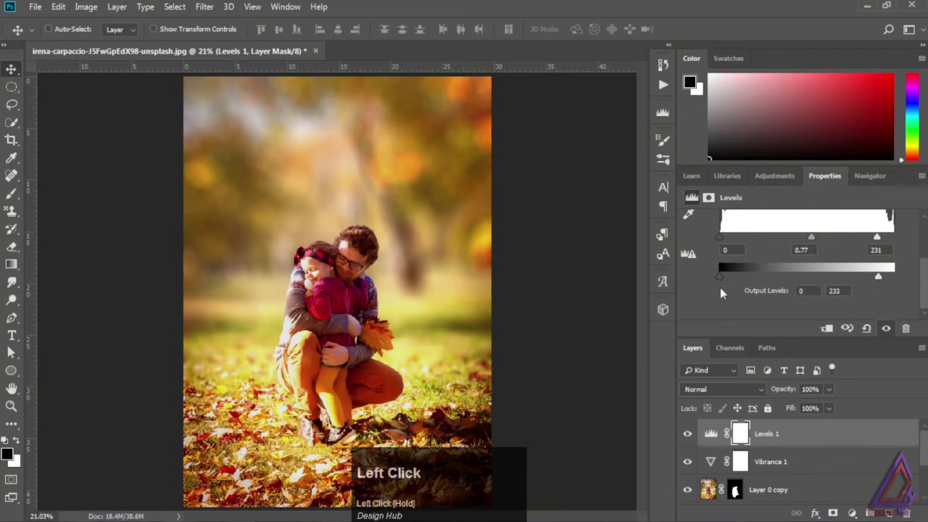
left_click_drag(720, 277, 732, 276)
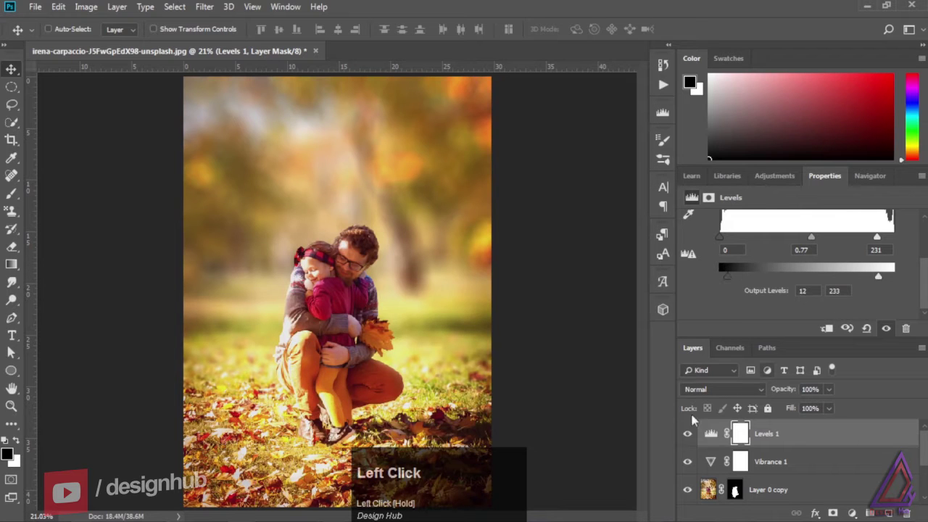
Create a new empty layer on top and set the Soft Round brush to a size of 480 px.
left_click(888, 514)
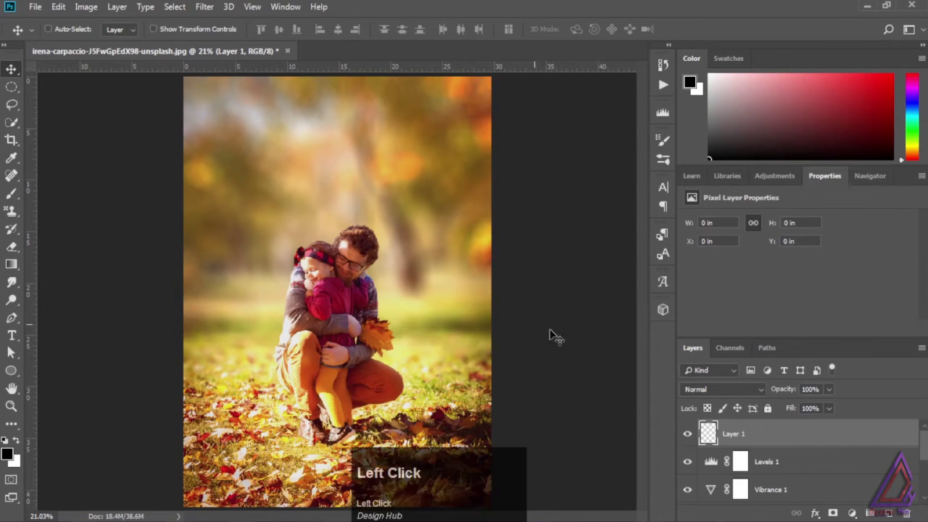
left_click(12, 192)
left_click(70, 29)
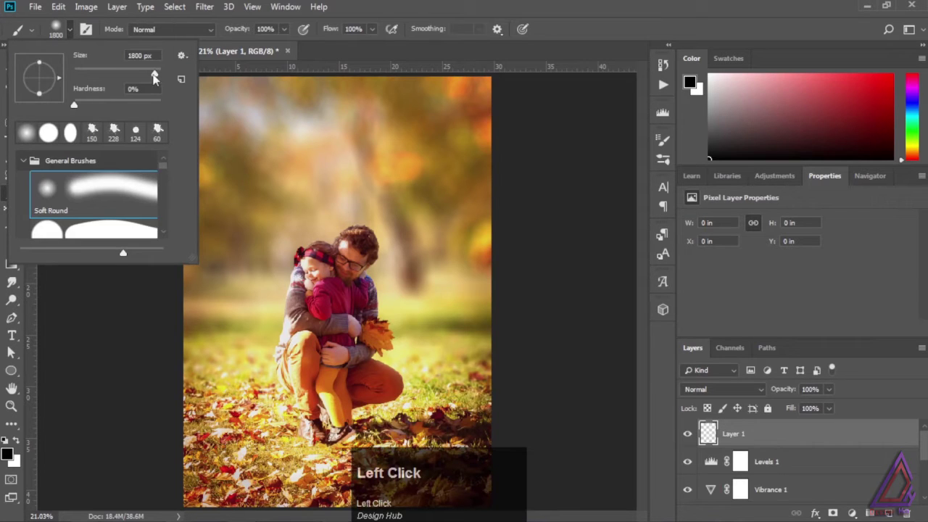
left_click_drag(154, 75, 150, 76)
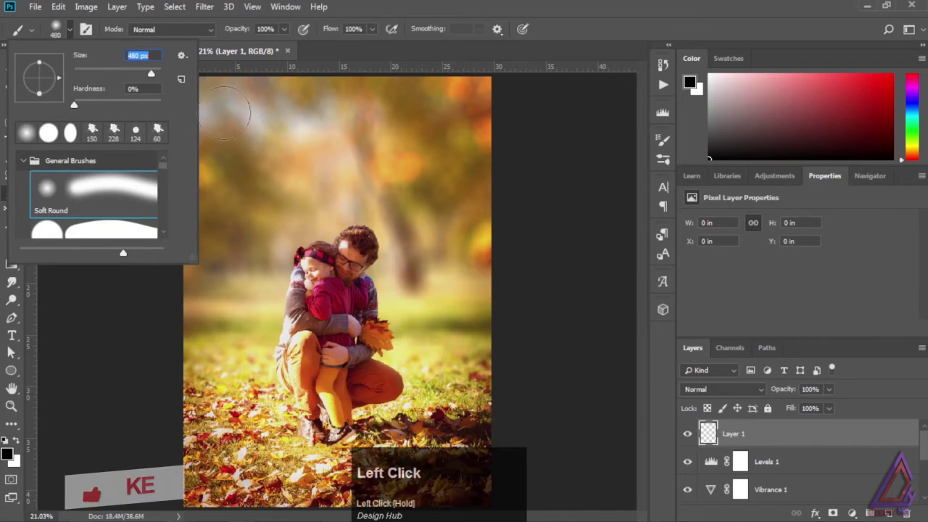
Set the foreground colour to pale yellow #ffefb0 and paint one 1300 px soft dab in the photo's upper-left corner on Layer 1.
left_click(7, 453)
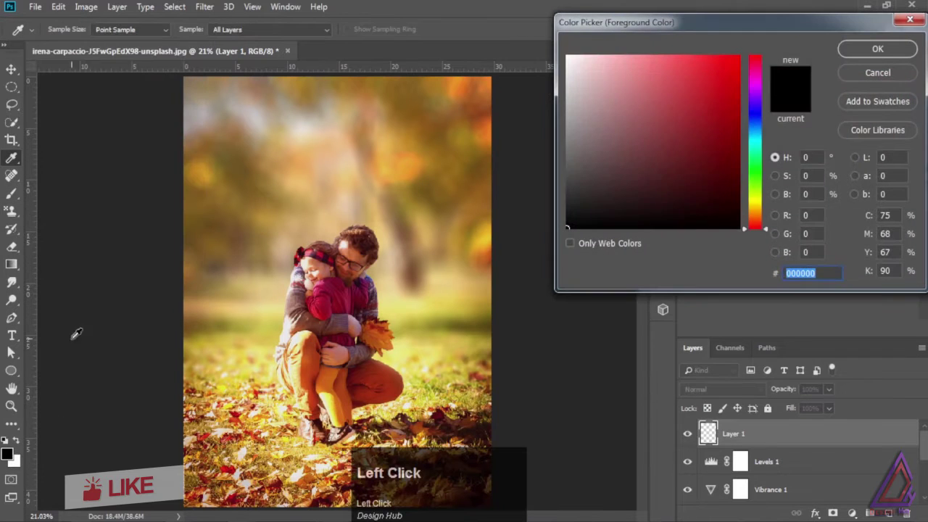
left_click(756, 205)
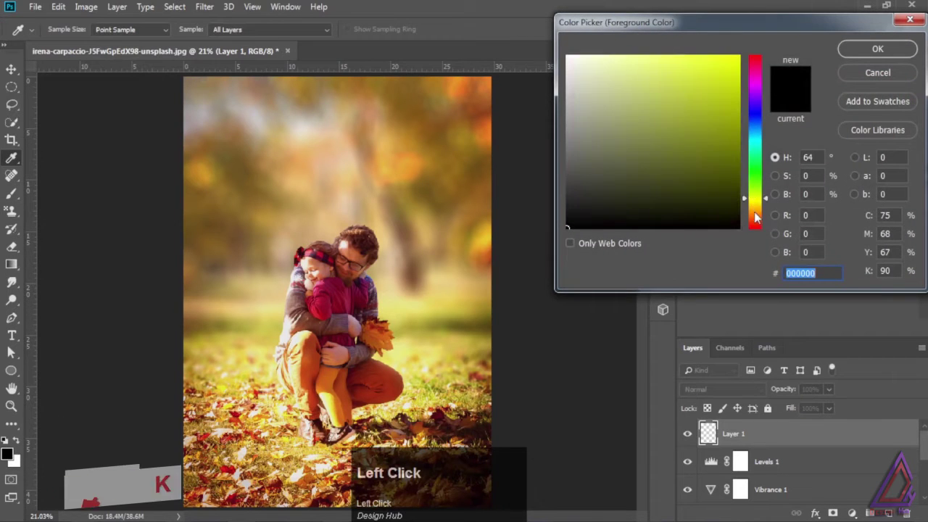
left_click_drag(628, 79, 619, 54)
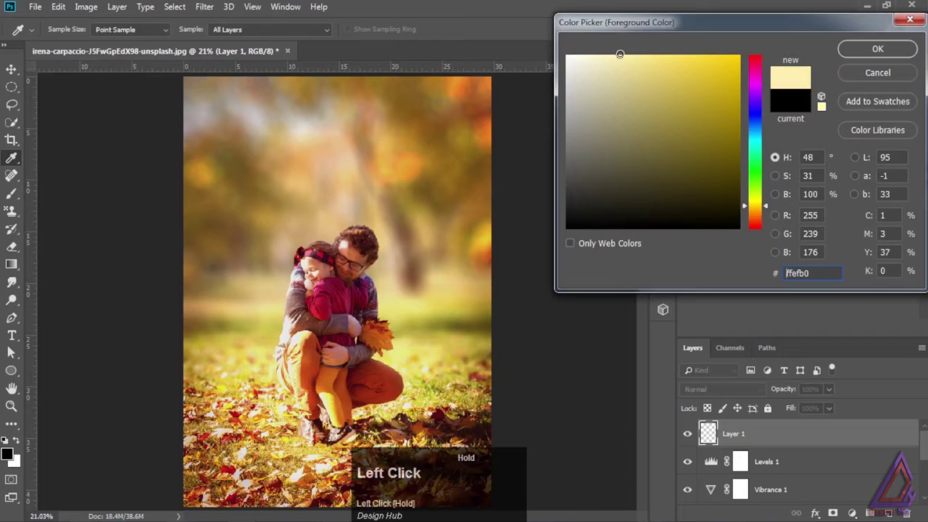
left_click(874, 49)
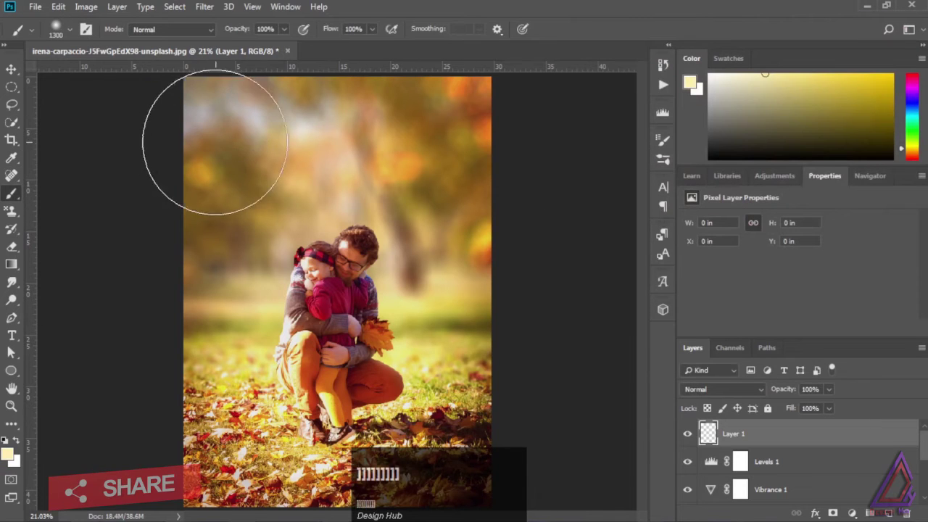
left_click(214, 125)
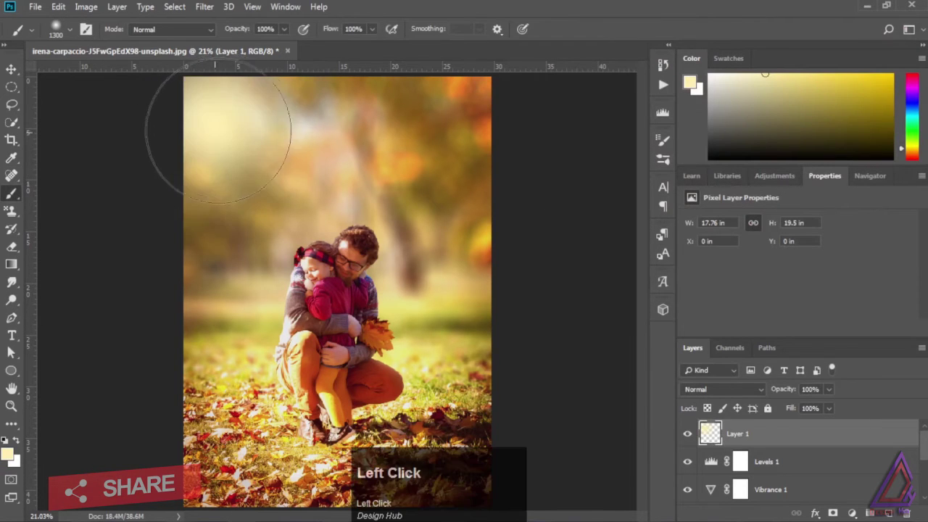
Enlarge and reposition the yellow glow to about 22.71 by 24.92 in, and set Layer 1's blend mode to Screen.
key("ctrl")
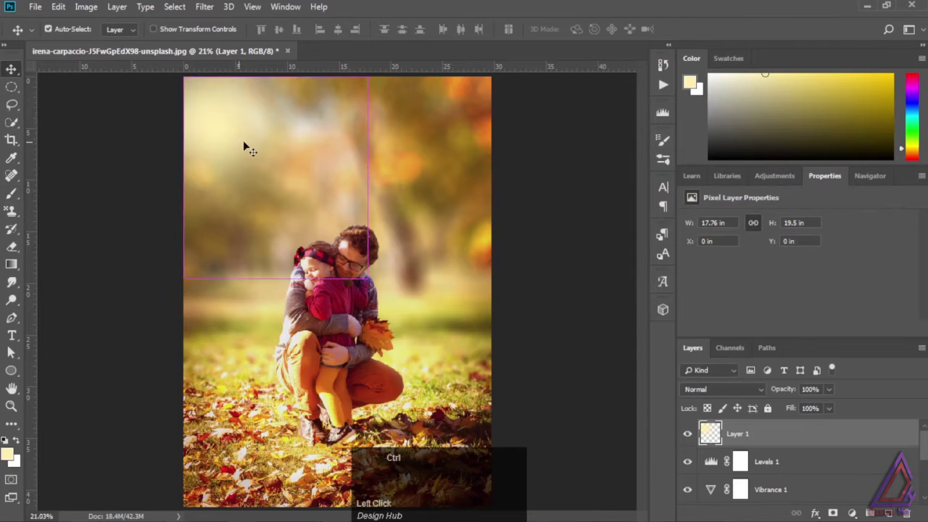
key("ctrl+t")
left_click_drag(368, 279, 393, 306)
left_click_drag(230, 133, 252, 162)
left_click(614, 29)
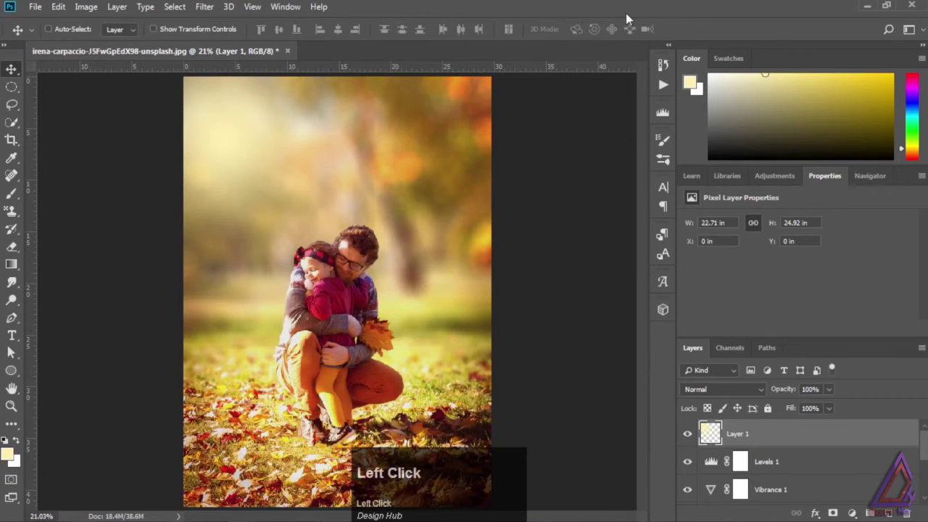
left_click(716, 389)
left_click(703, 164)
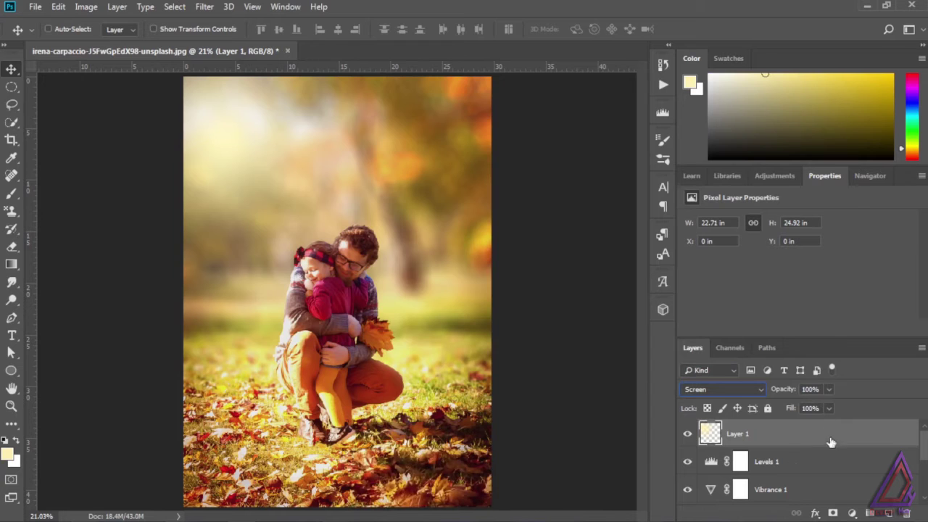
Add a Gradient Overlay effect to Layer 1 with the Overlay blend mode.
left_click(905, 438)
key("space")
double_click(911, 441)
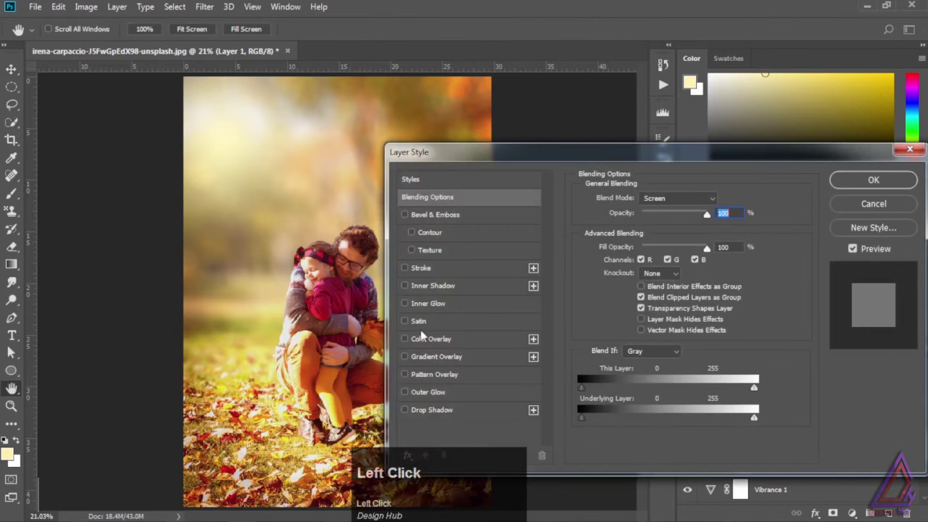
left_click(405, 357)
left_click(438, 357)
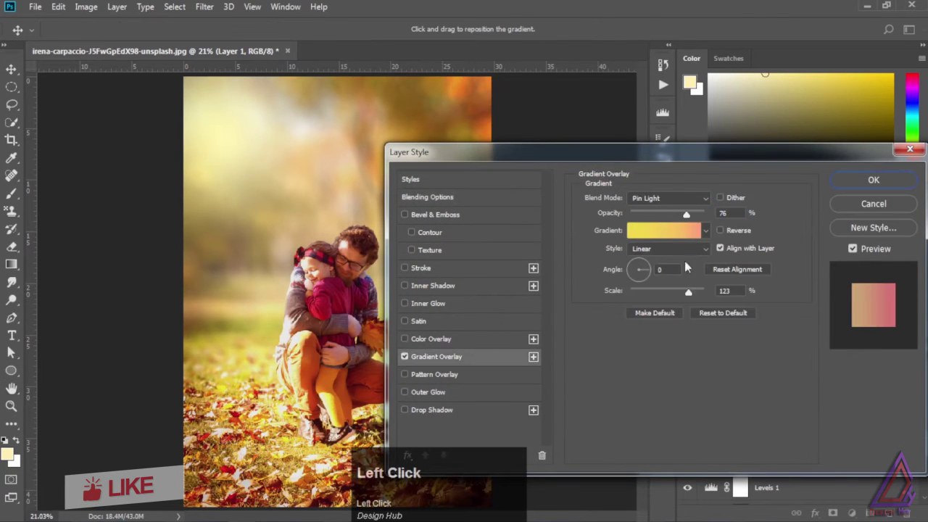
left_click(681, 199)
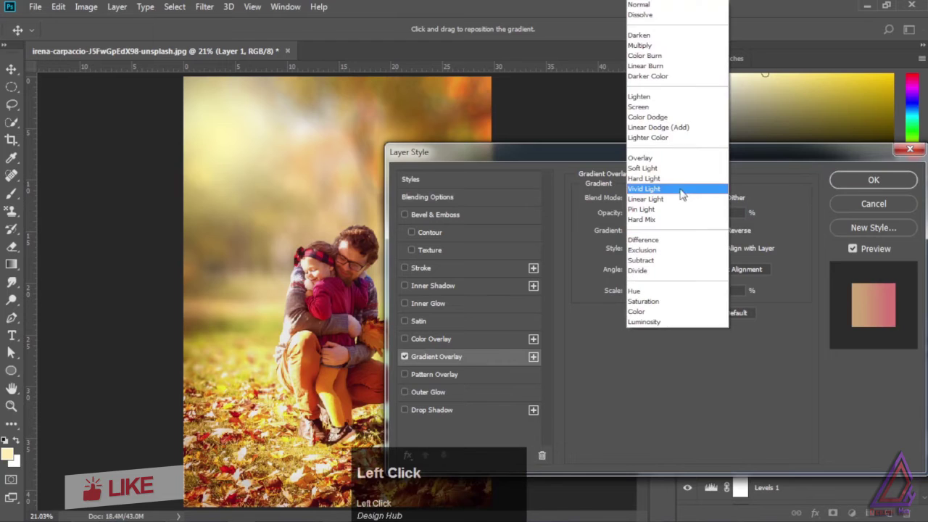
left_click(671, 156)
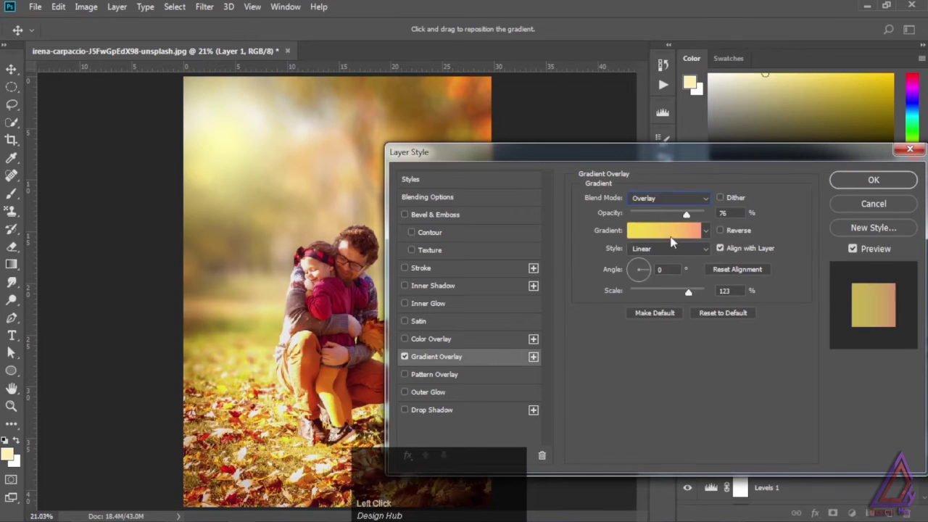
Set the gradient overlay's opacity to 86% and recolour the gradient's yellow stop at 0% to a lighter yellow.
left_click(668, 230)
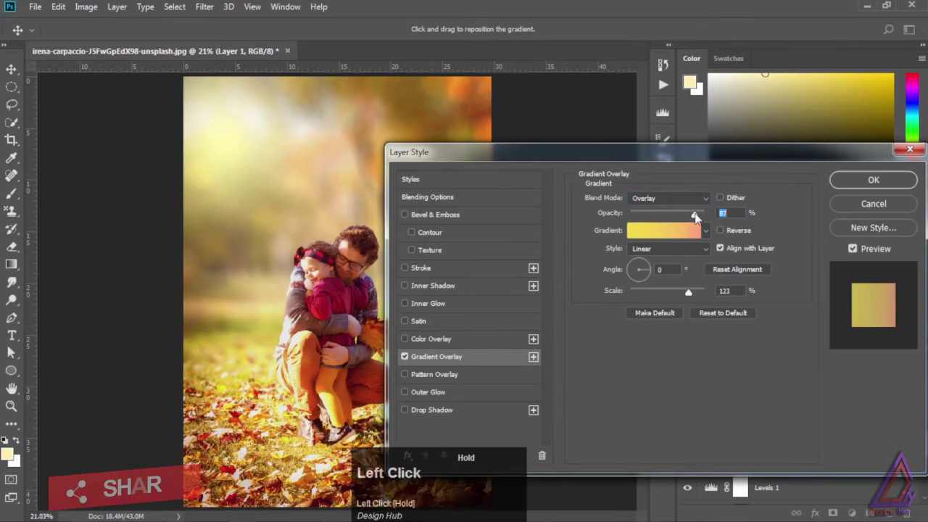
left_click_drag(597, 294, 556, 296)
left_click(617, 352)
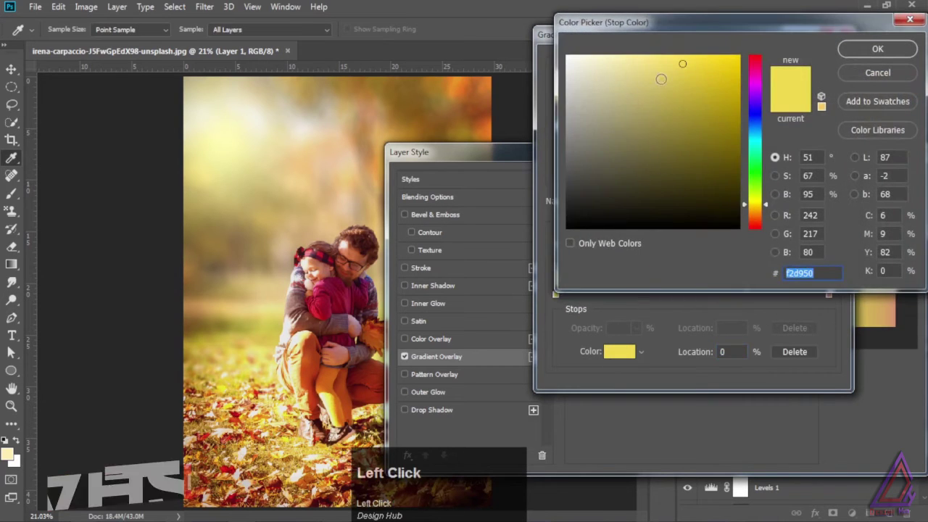
left_click(649, 61)
left_click(871, 49)
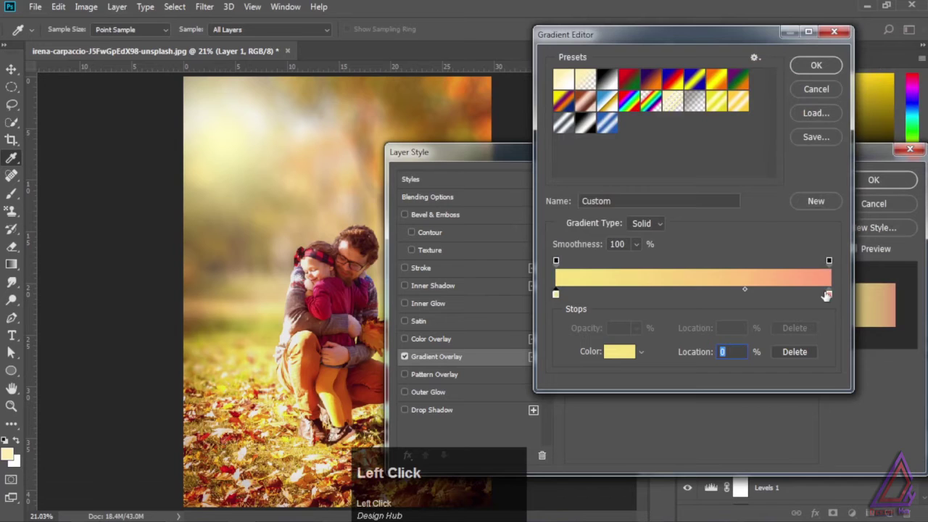
Recolour the gradient's stop at 100% to a stronger coral red and shift the colour midpoint toward the yellow end.
left_click(826, 295)
left_click(619, 352)
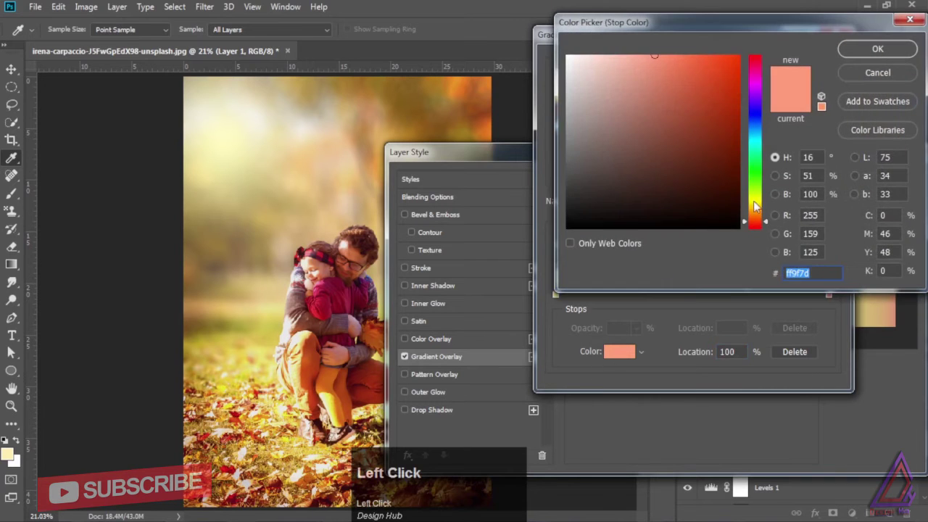
left_click(759, 222)
left_click(684, 57)
left_click(870, 54)
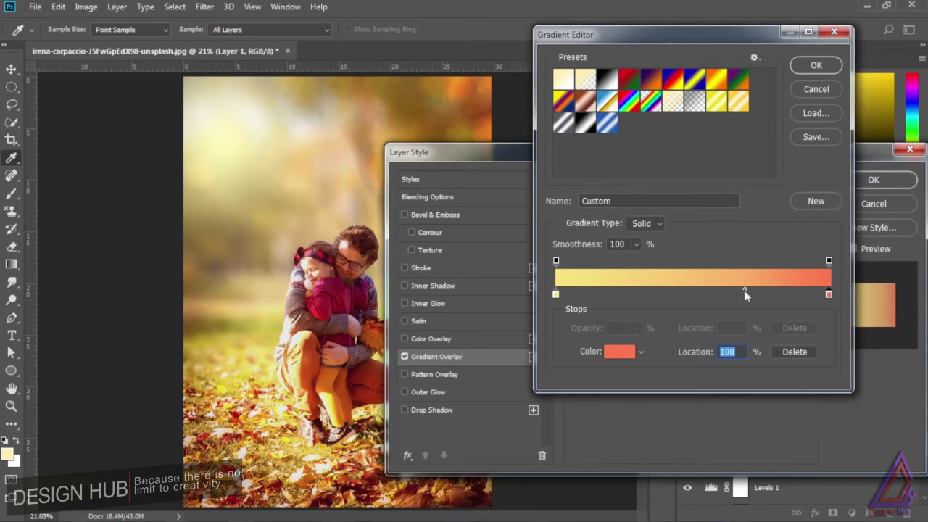
left_click_drag(744, 290, 704, 294)
left_click(822, 65)
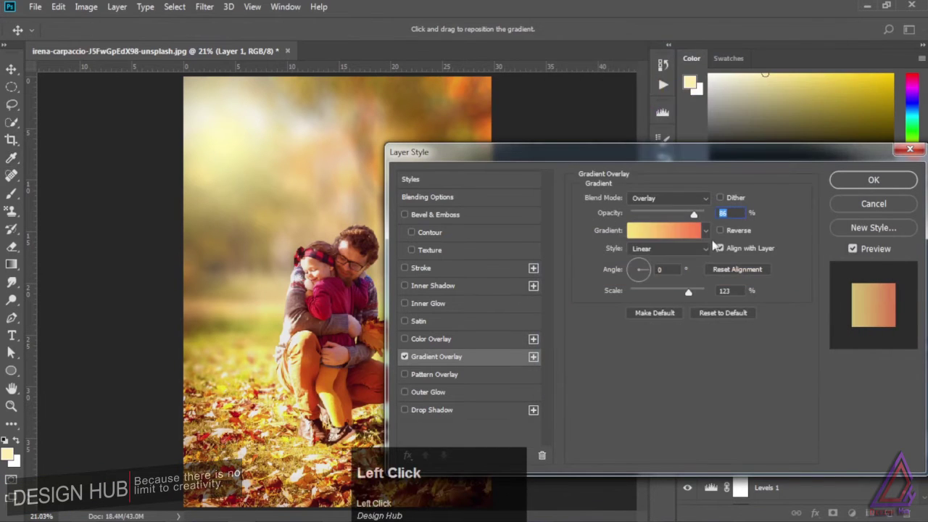
Try the Soft Light blend mode at 100% opacity for the gradient overlay and toggle the effect off and on to compare.
left_click(685, 200)
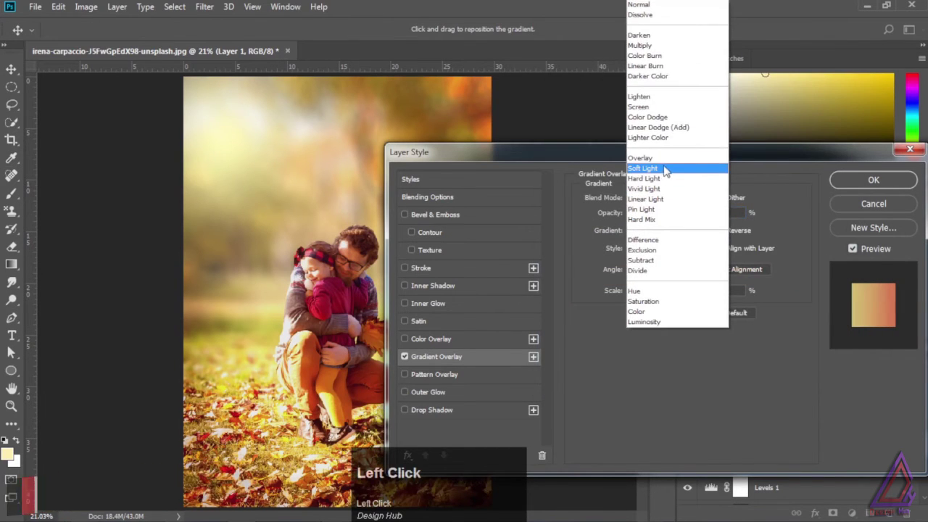
left_click(663, 169)
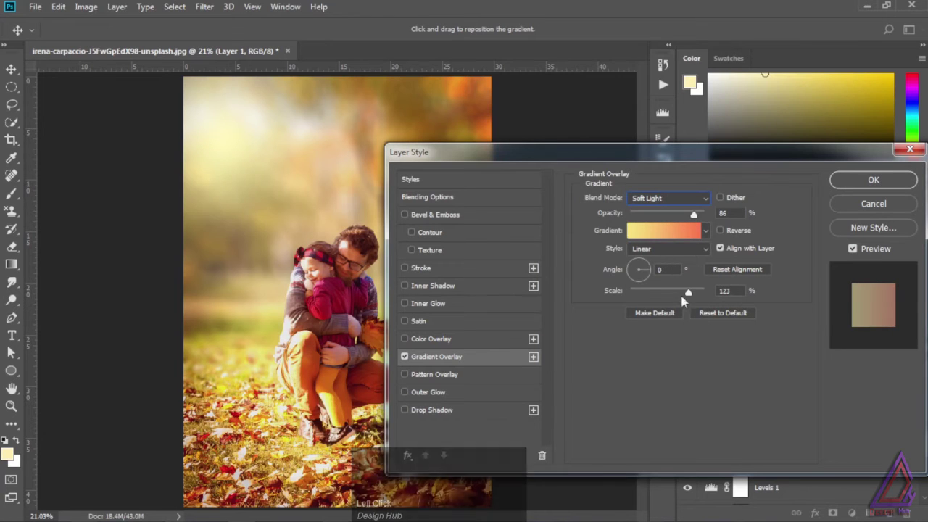
left_click_drag(694, 214, 701, 218)
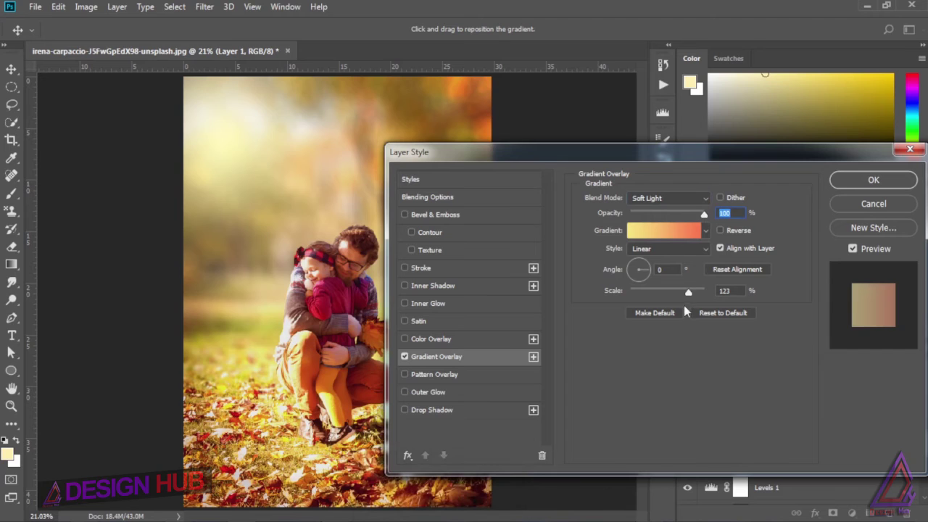
left_click(405, 357)
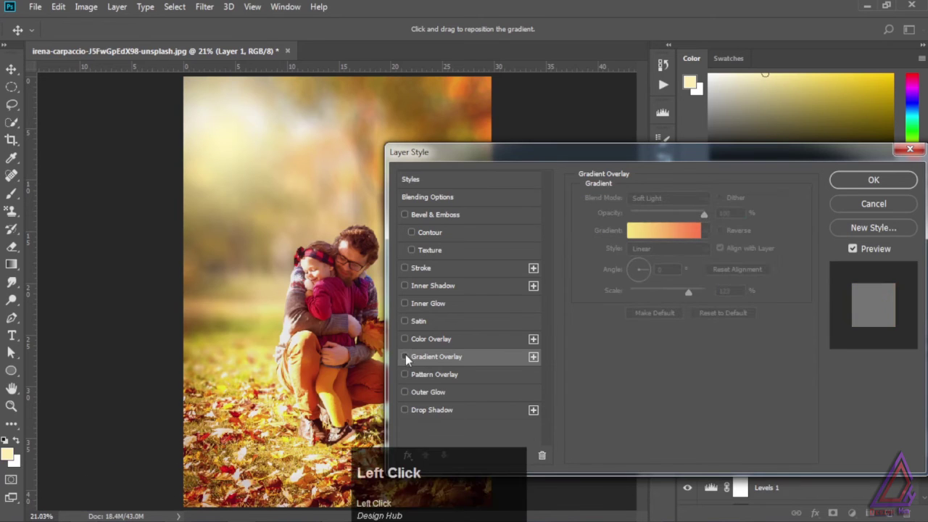
left_click(403, 355)
Try Color Dodge for the gradient overlay, and set its blend mode to Vivid Light.
left_click(665, 197)
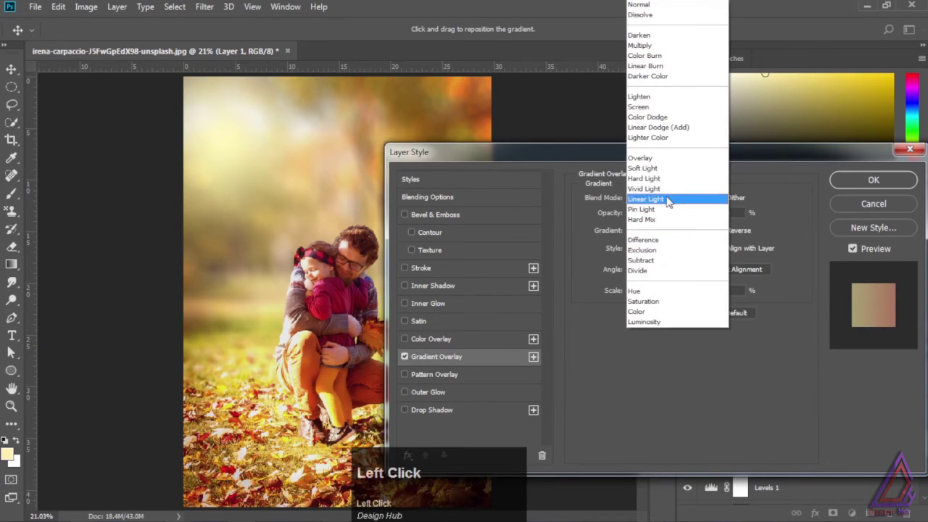
left_click(661, 117)
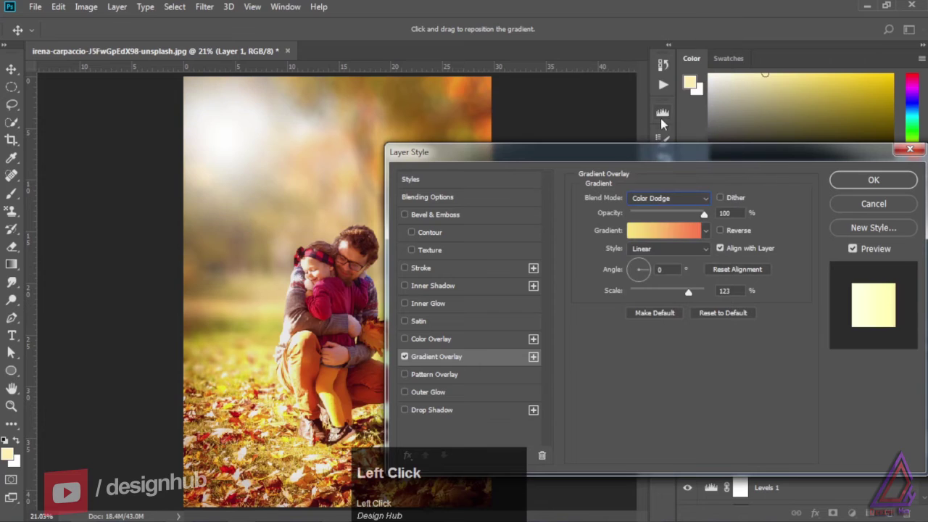
left_click(666, 199)
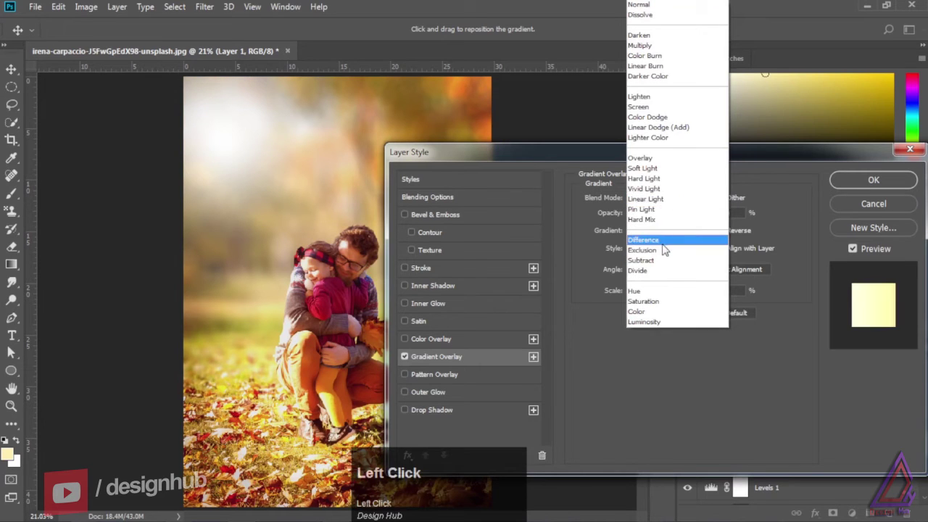
left_click(660, 188)
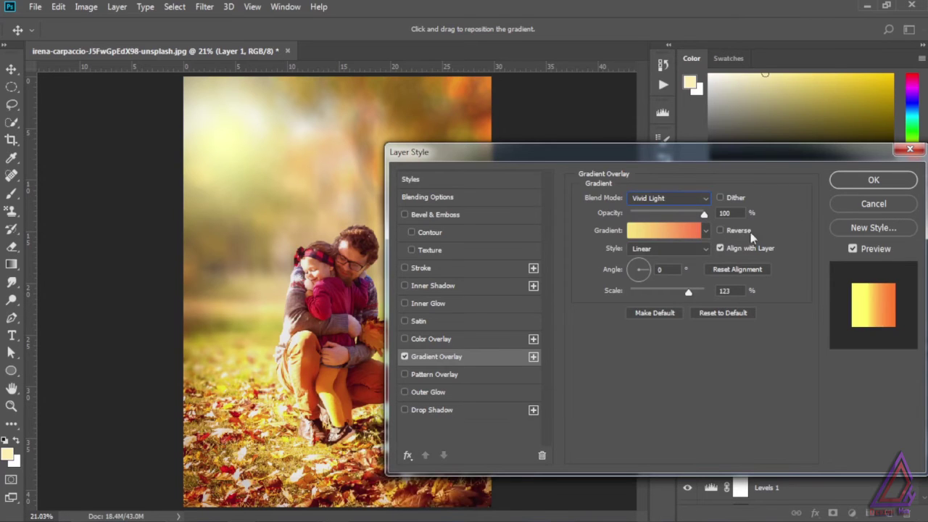
Move the overlay gradient's colour midpoint to about 38% and apply the layer style to Layer 1.
left_click(680, 237)
mouse_move(828, 295)
left_mouse_down()
mouse_move(764, 293)
mouse_move(828, 294)
left_mouse_up()
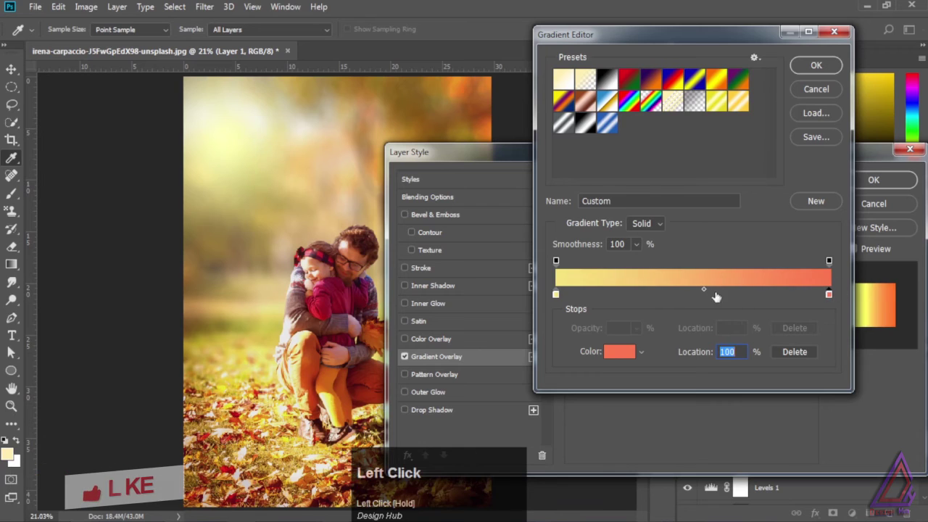
left_click_drag(700, 290, 668, 281)
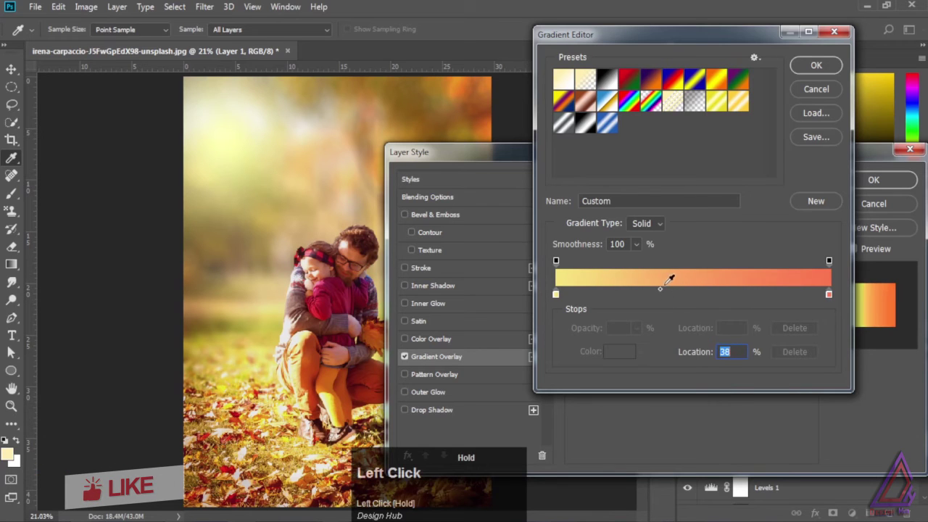
left_click(813, 66)
left_click(873, 180)
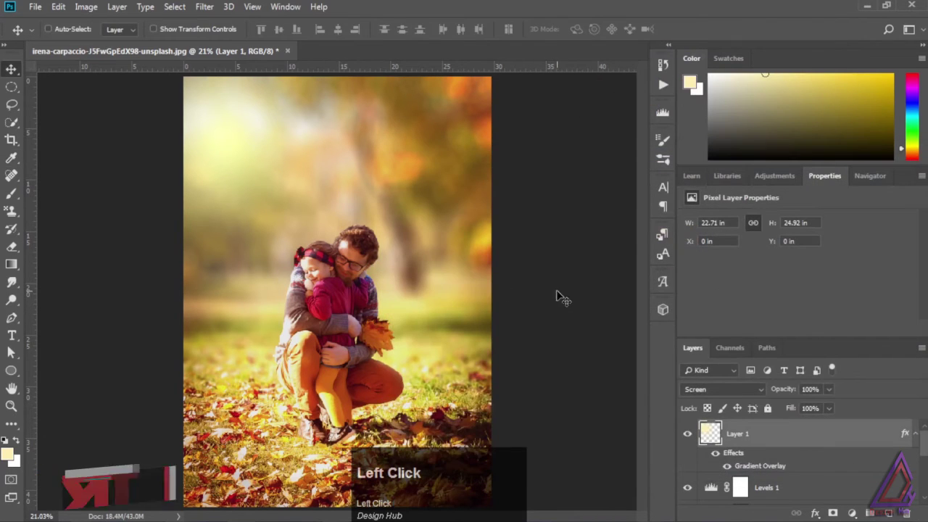
Stamp all visible layers into a new layer on top and convert it to a smart object.
left_click(869, 444)
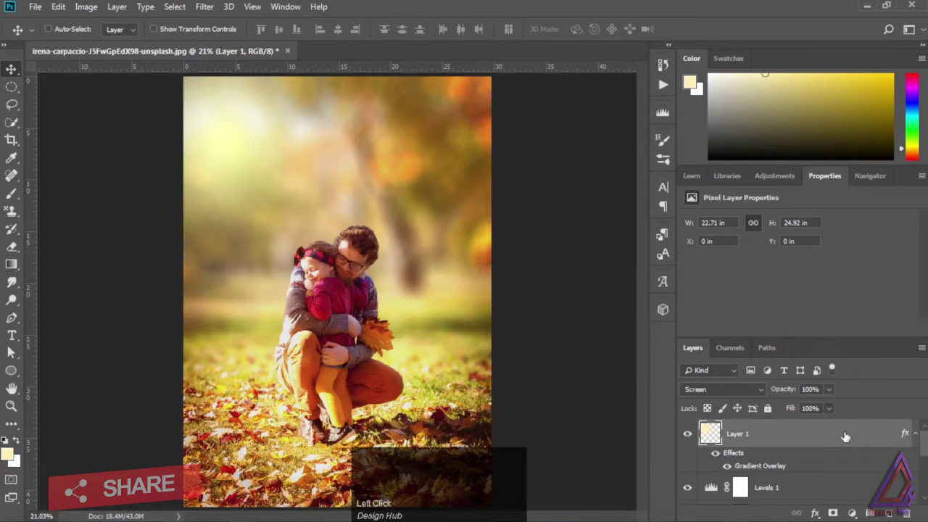
key("ctrl+shift+alt+e")
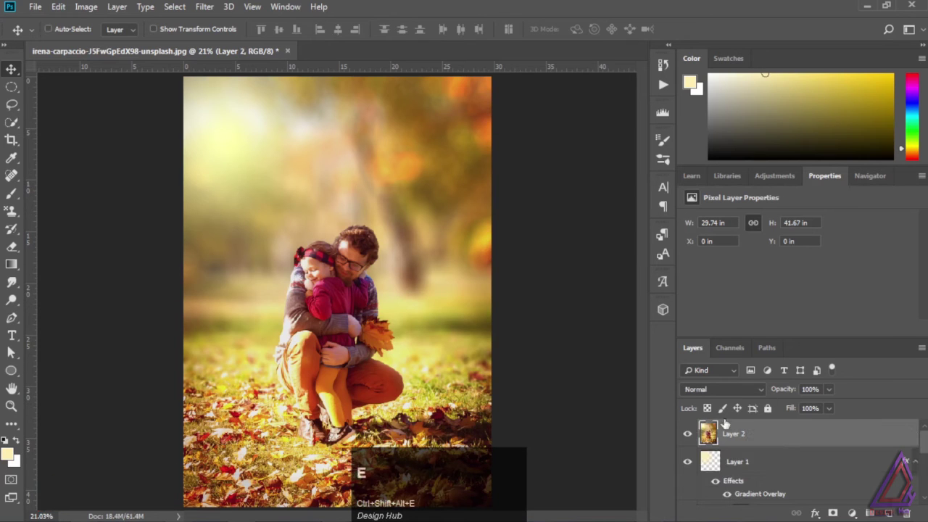
left_click(708, 434)
right_click(875, 436)
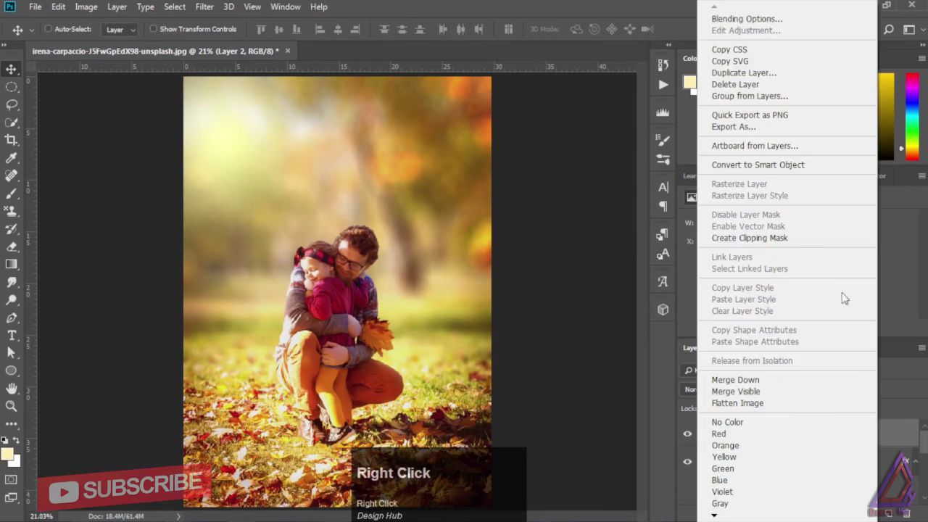
left_click(813, 166)
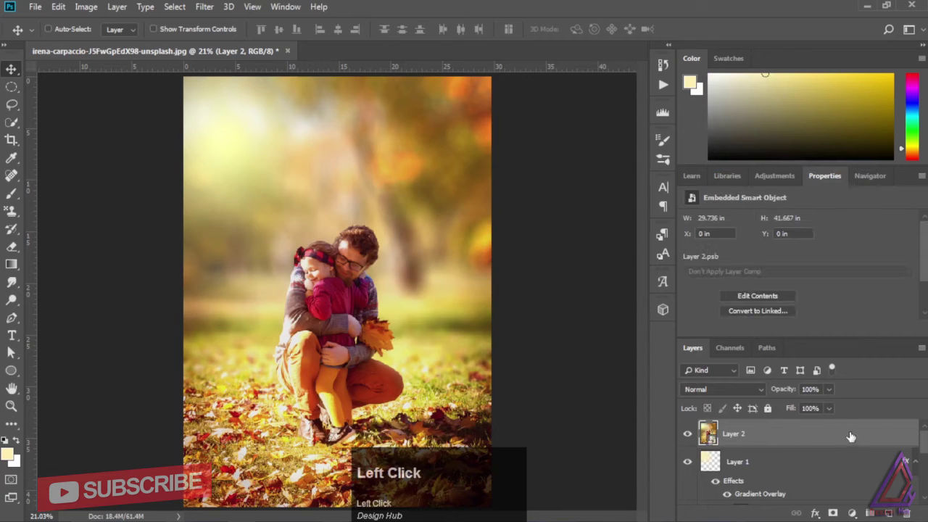
Open the Camera Raw Filter on Layer 2 and set Temperature +5, Tint +3, Exposure -0.65, Contrast +7 and Highlights +66.
left_click(204, 7)
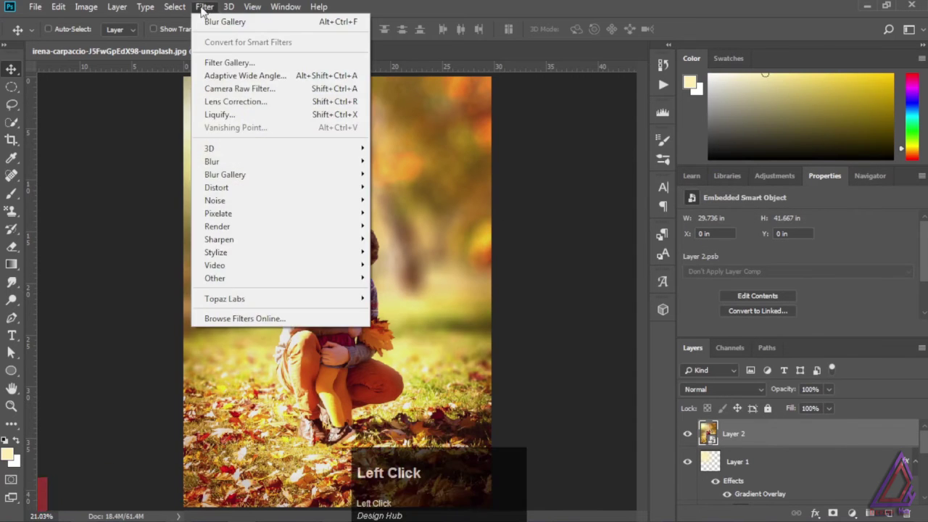
left_click(247, 90)
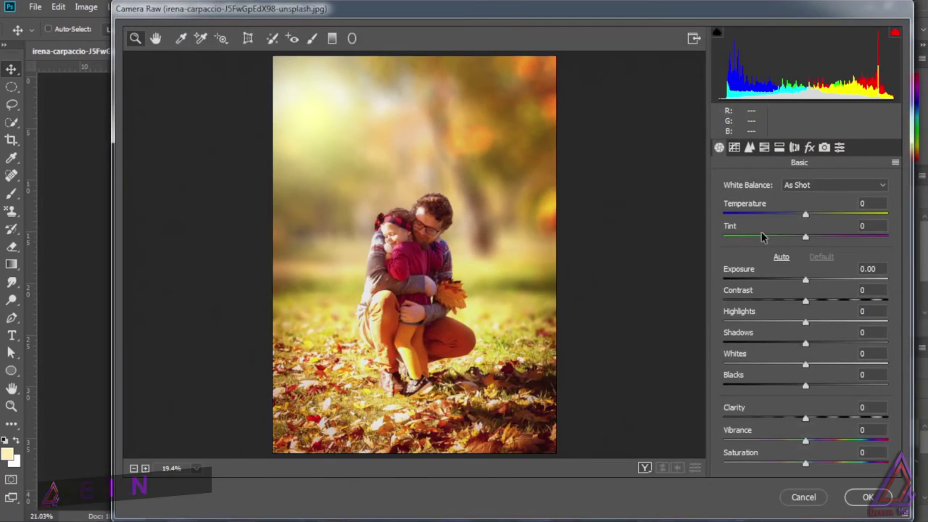
left_click_drag(807, 217, 811, 239)
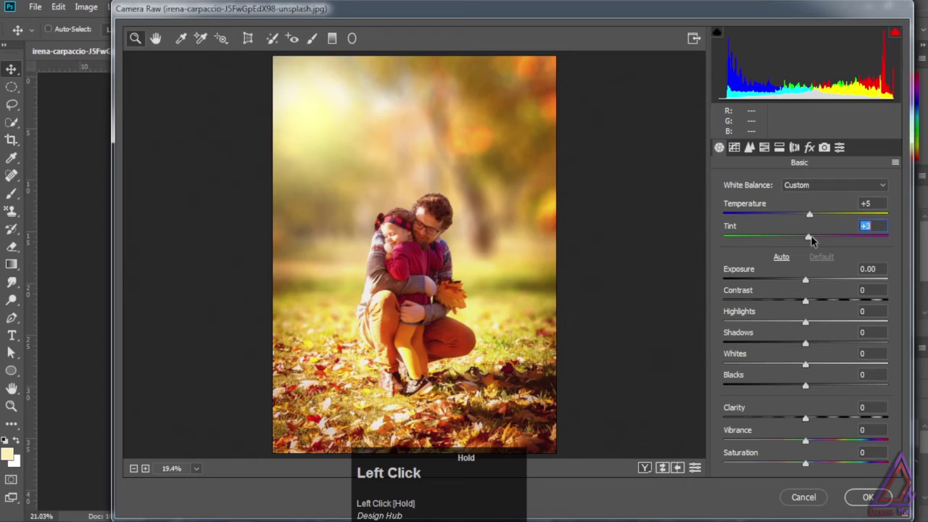
left_click_drag(807, 279, 795, 285)
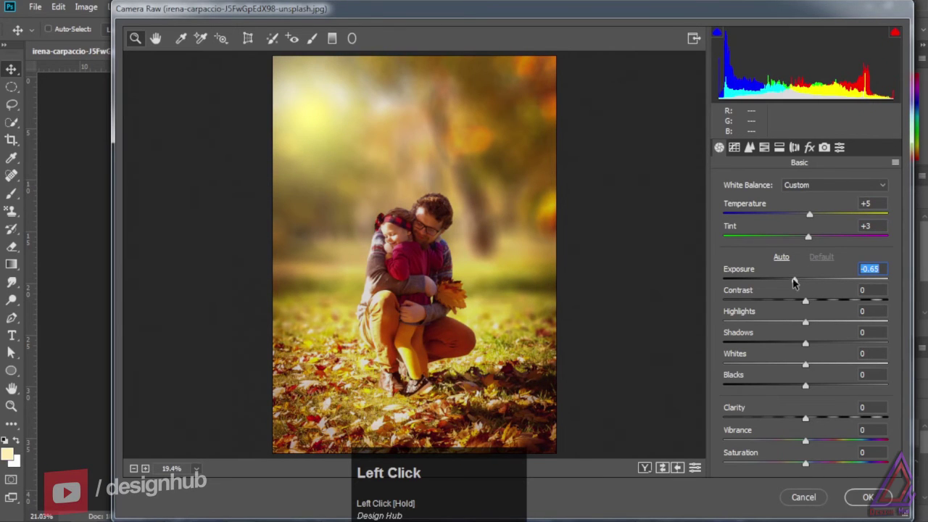
left_click_drag(805, 302, 843, 323)
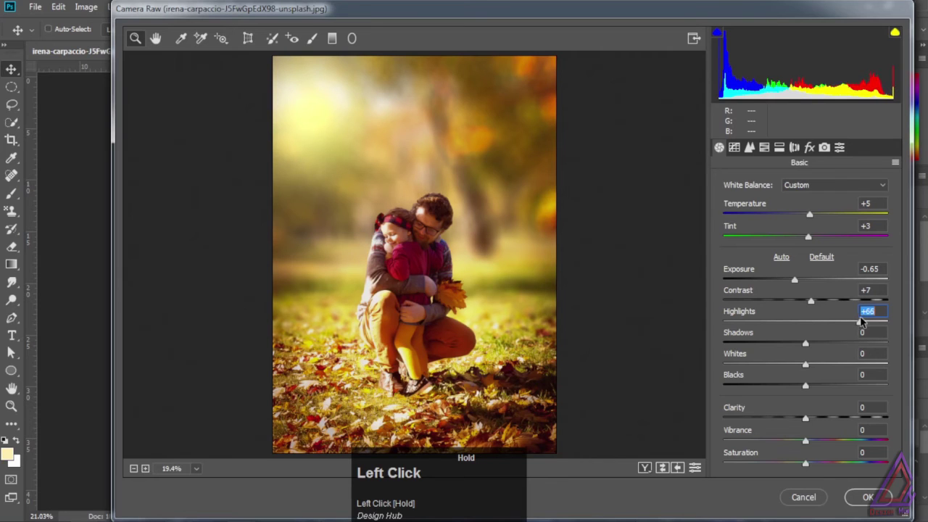
Set the basic adjustments Whites to +55, Blacks to -13, Clarity to +3, Vibrance to +7 and Saturation to -9.
left_click_drag(805, 364, 811, 420)
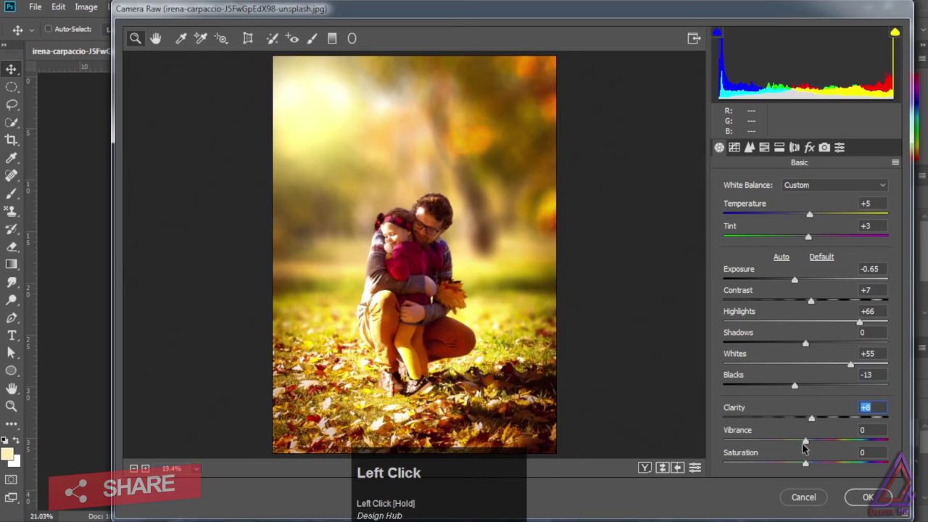
left_click_drag(805, 441, 809, 419)
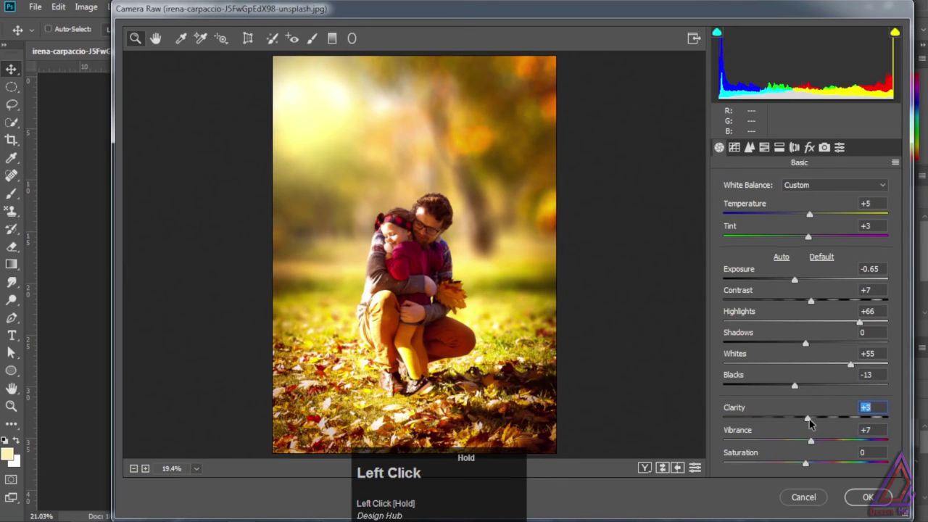
left_click_drag(805, 462, 800, 468)
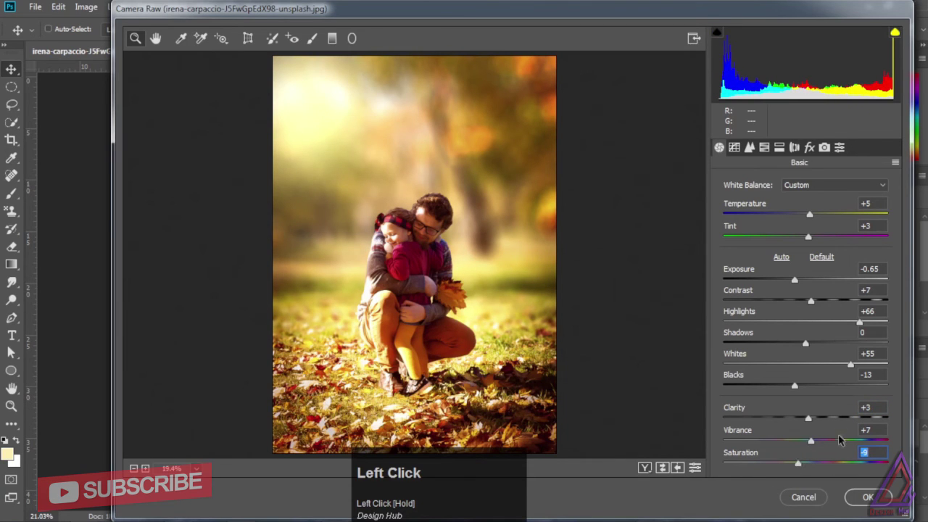
Set the Dehaze amount to +5 in the Camera Raw effects.
left_click(839, 147)
left_click(809, 147)
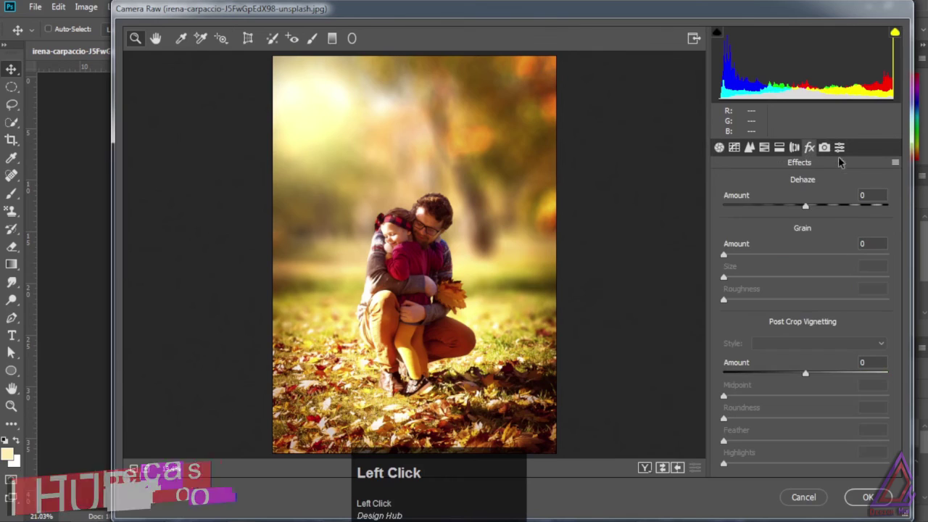
left_click_drag(804, 207, 811, 210)
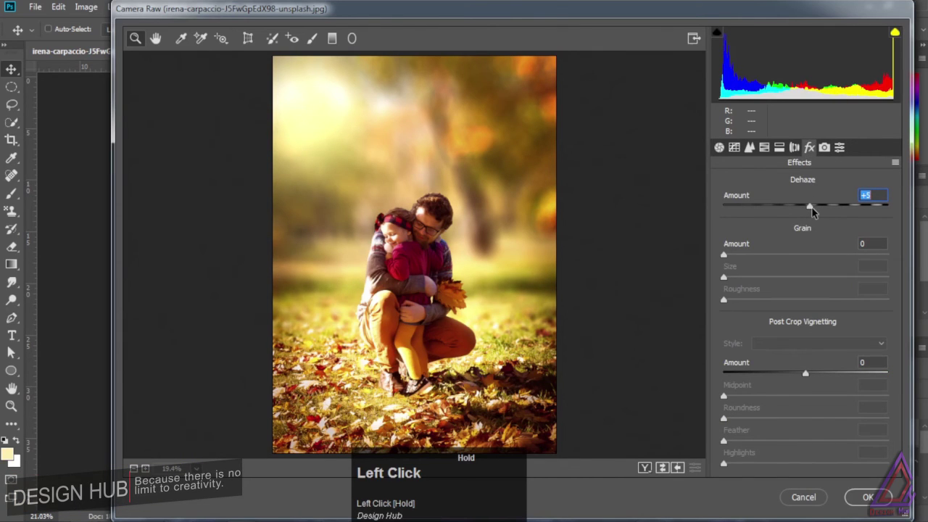
Add a Highlight Priority post-crop vignette with Amount -25, Midpoint 56, Roundness -15, Feather 63 and Highlights 45.
left_click(806, 373)
left_click_drag(807, 376, 788, 381)
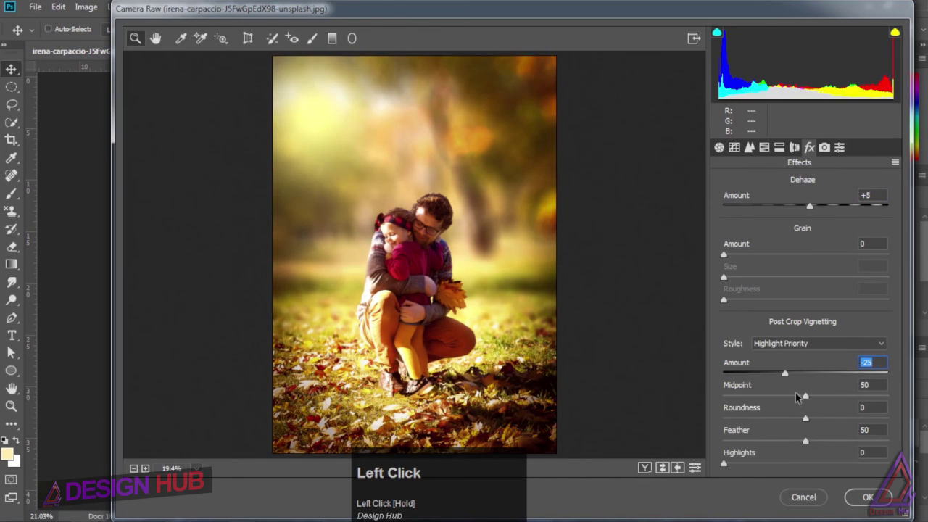
left_click_drag(805, 397, 827, 438)
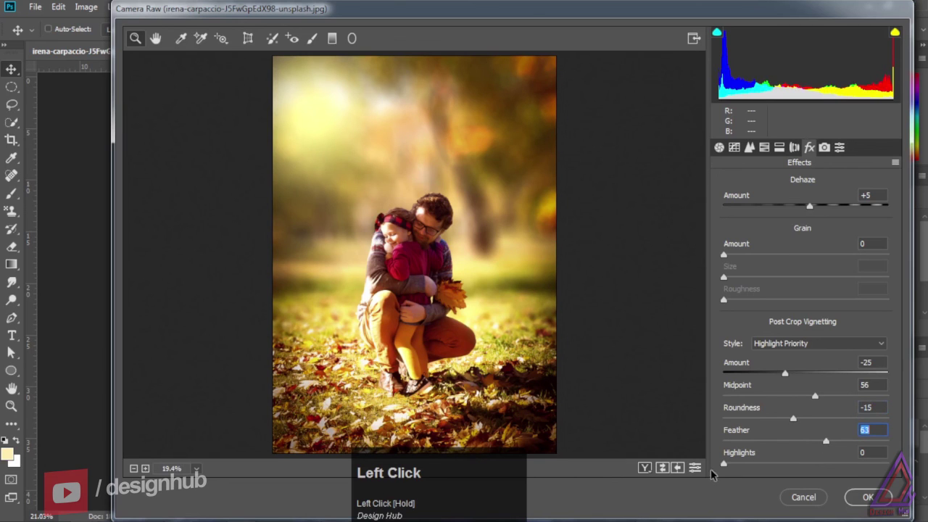
left_click_drag(723, 463, 784, 462)
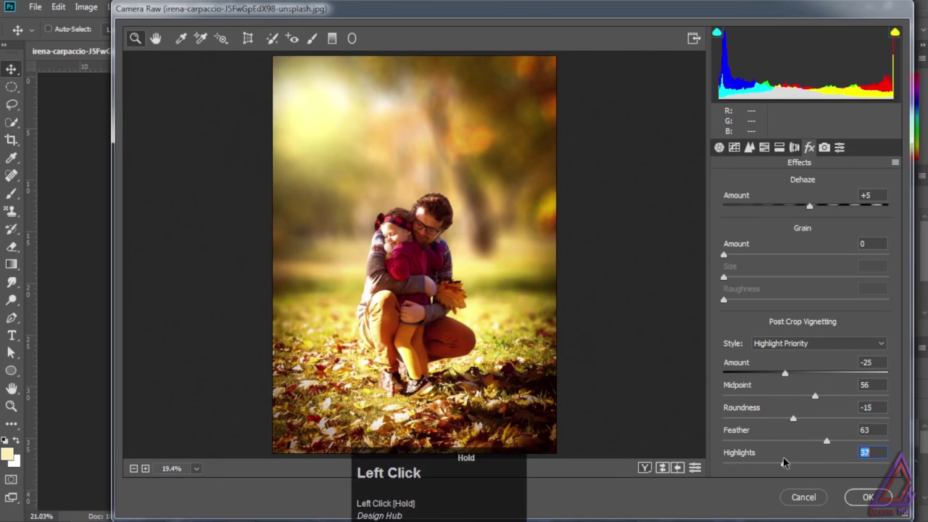
Apply the Camera Raw filter to Layer 2 and compare the image with and without the edits.
left_click(665, 468)
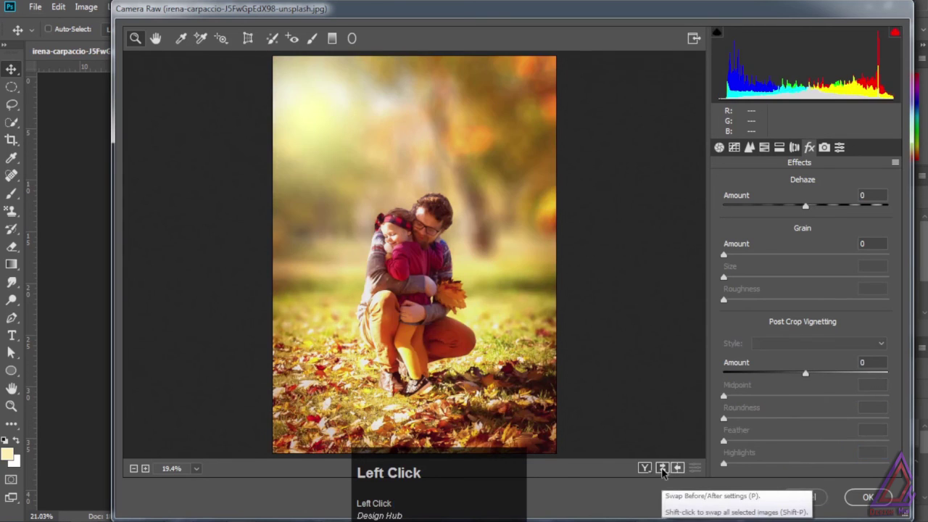
left_click(665, 469)
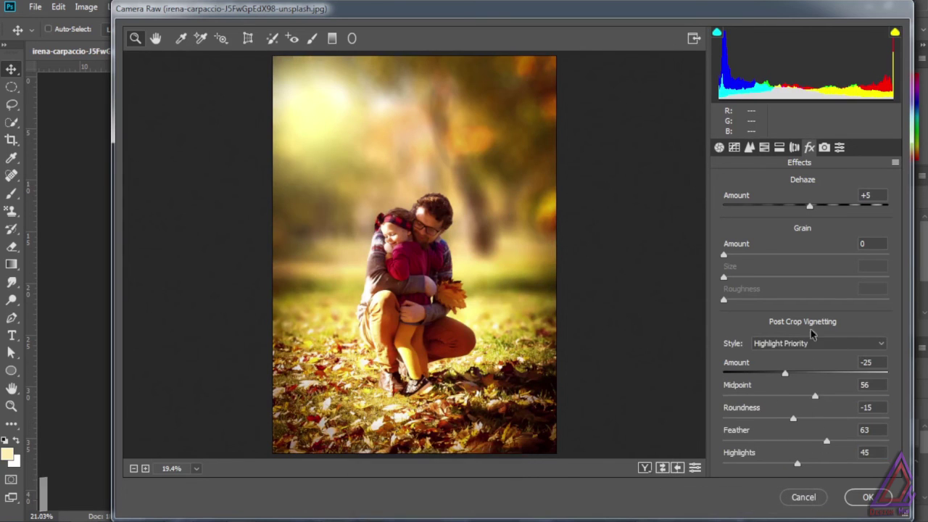
left_click(864, 497)
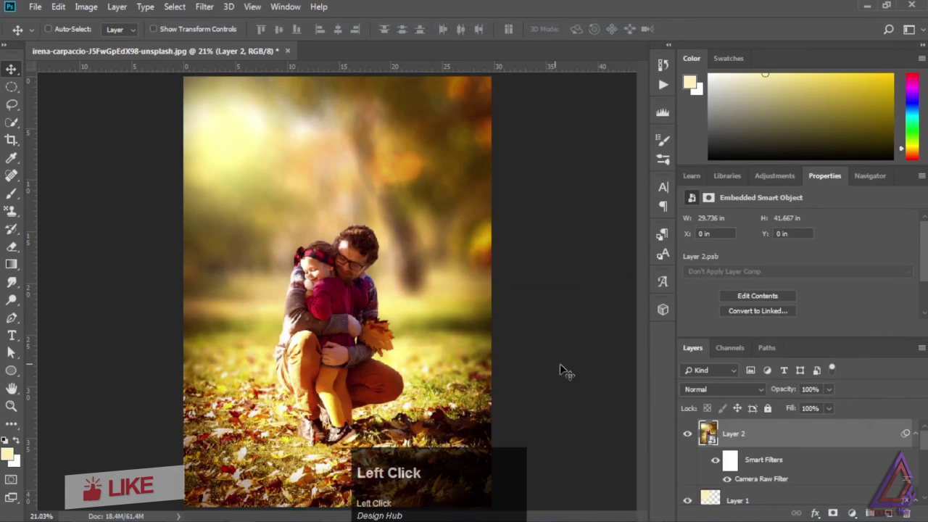
left_click(688, 434)
left_click(688, 434)
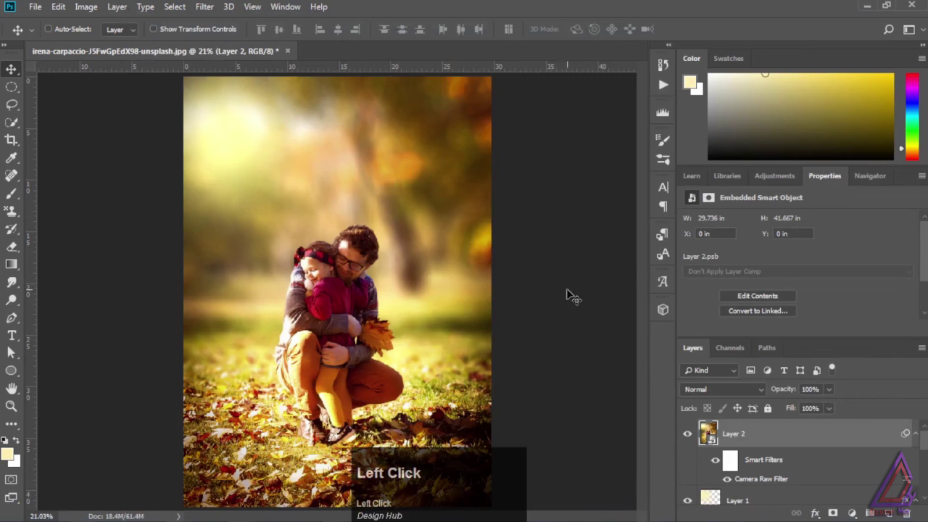